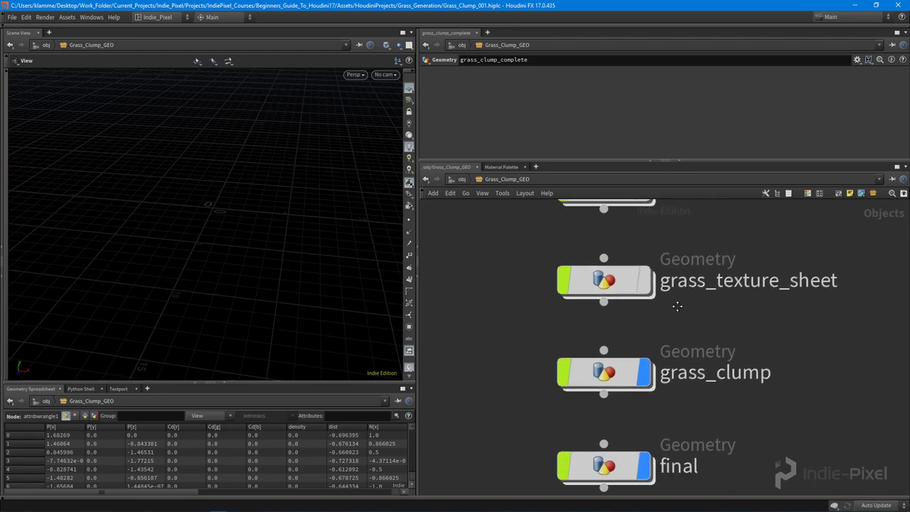
Select the grass_clump object and orbit the view around the empty grid.
{"action": "left_click_drag", "start_coordinate": [534, 310], "coordinate": [707, 367]}
{"action": "mouse_move", "coordinate": [207, 232]}
{"action": "left_mouse_down"}
{"action": "mouse_move", "coordinate": [218, 216]}
{"action": "mouse_move", "coordinate": [221, 224]}
{"action": "mouse_move", "coordinate": [200, 218]}
{"action": "left_mouse_up"}
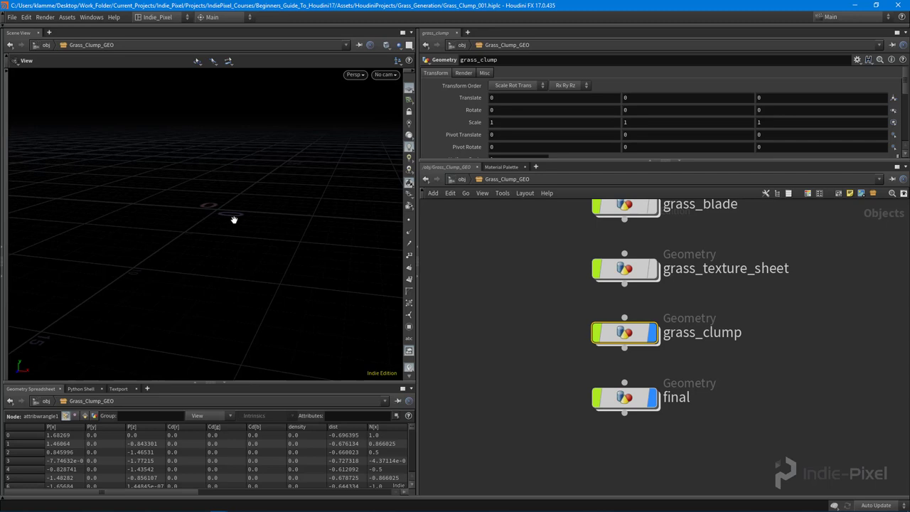
{"action": "left_click_drag", "start_coordinate": [234, 220], "coordinate": [208, 244]}
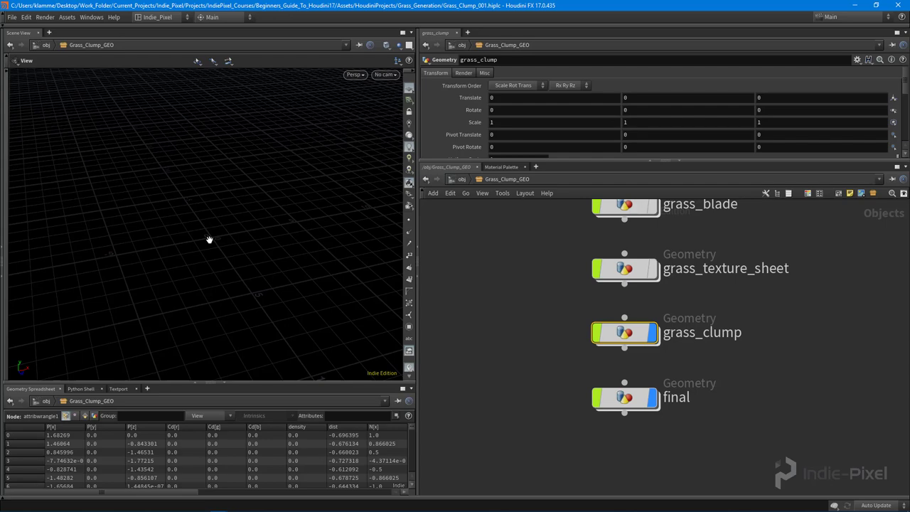
{"action": "left_click_drag", "start_coordinate": [209, 239], "coordinate": [240, 254]}
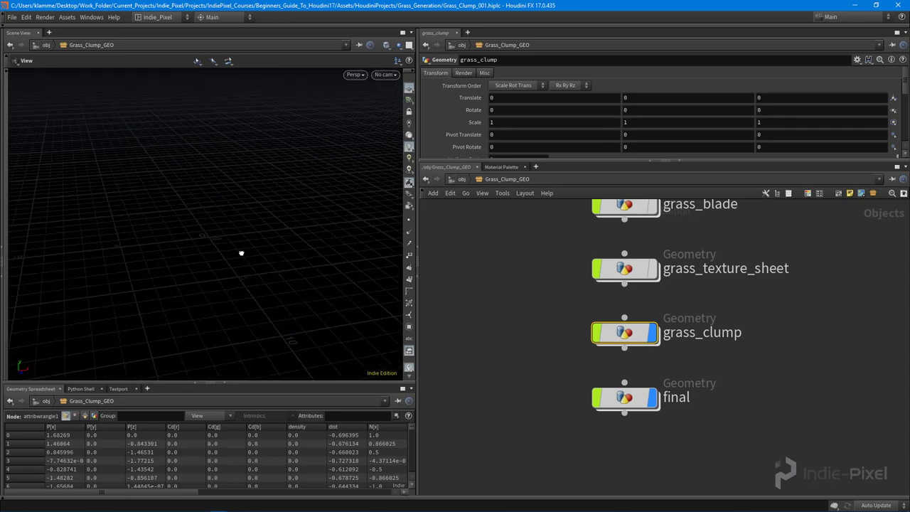
Switch briefly to the Unity editor, then bring Houdini back to the front.
{"action": "left_click", "coordinate": [236, 504]}
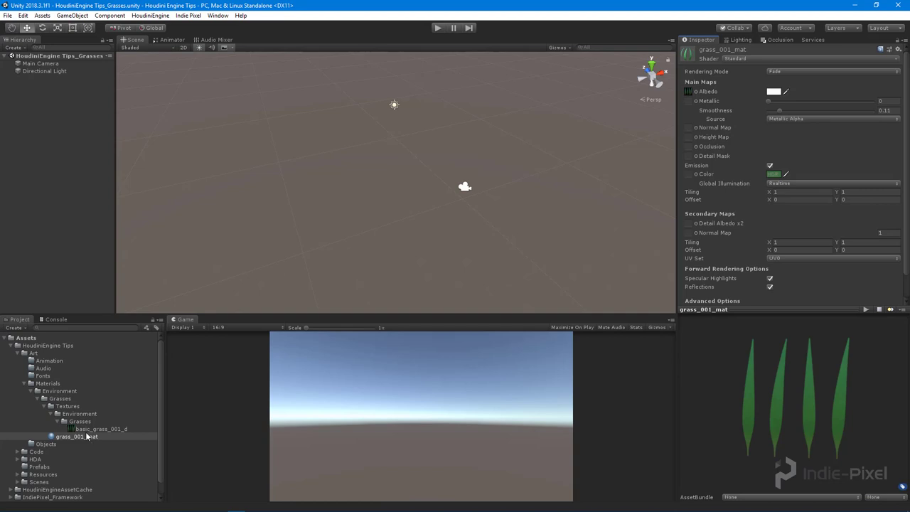
{"action": "left_click_drag", "start_coordinate": [117, 210], "coordinate": [118, 206]}
{"action": "mouse_move", "coordinate": [275, 508]}
{"action": "mouse_move", "coordinate": [219, 505]}
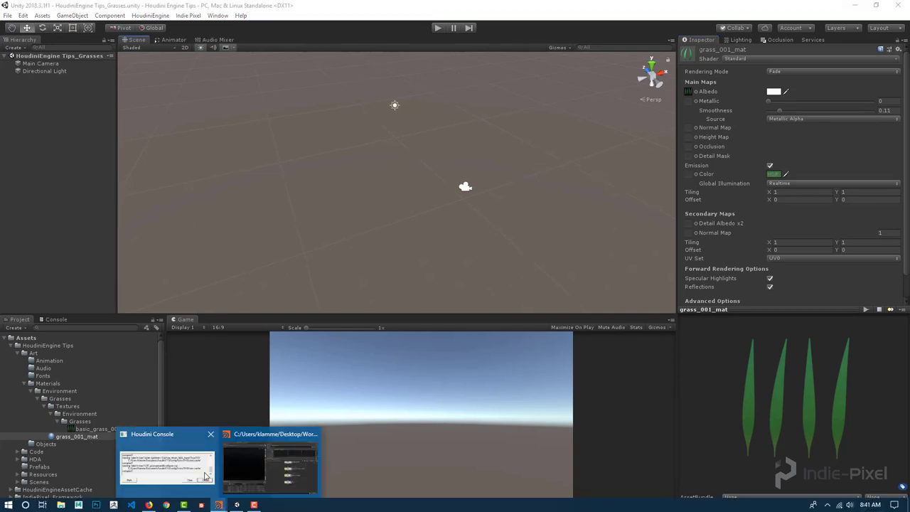
{"action": "left_click", "coordinate": [278, 455]}
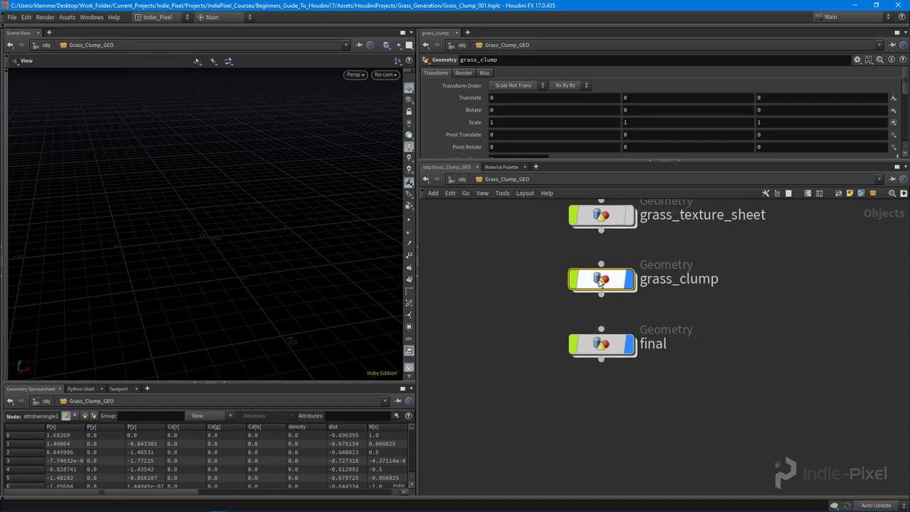
Go inside grass_clump and add a circle1 node to its empty network.
{"action": "double_click", "coordinate": [612, 287]}
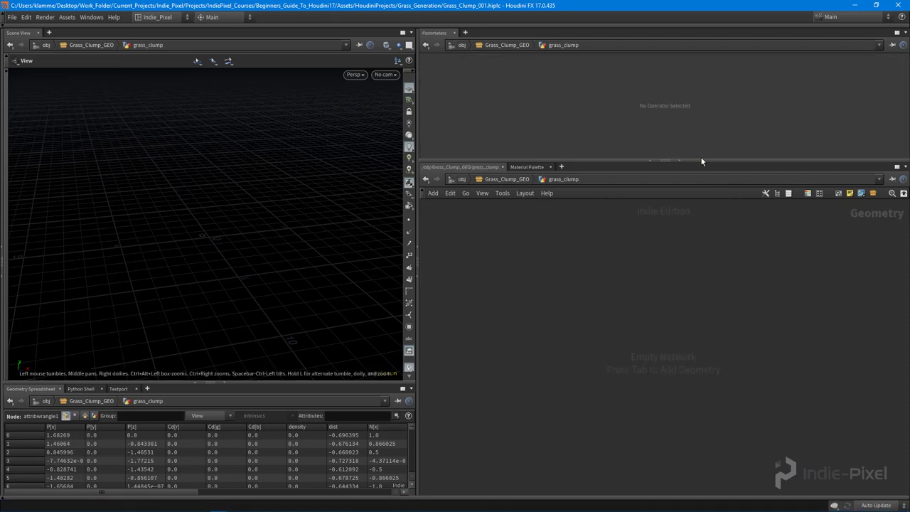
{"action": "left_click_drag", "start_coordinate": [698, 161], "coordinate": [696, 156]}
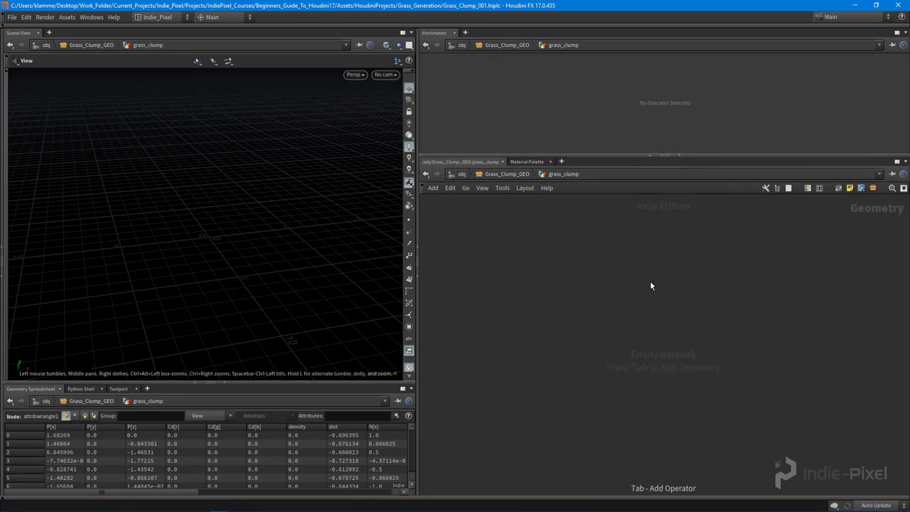
{"action": "key", "text": "Tab"}
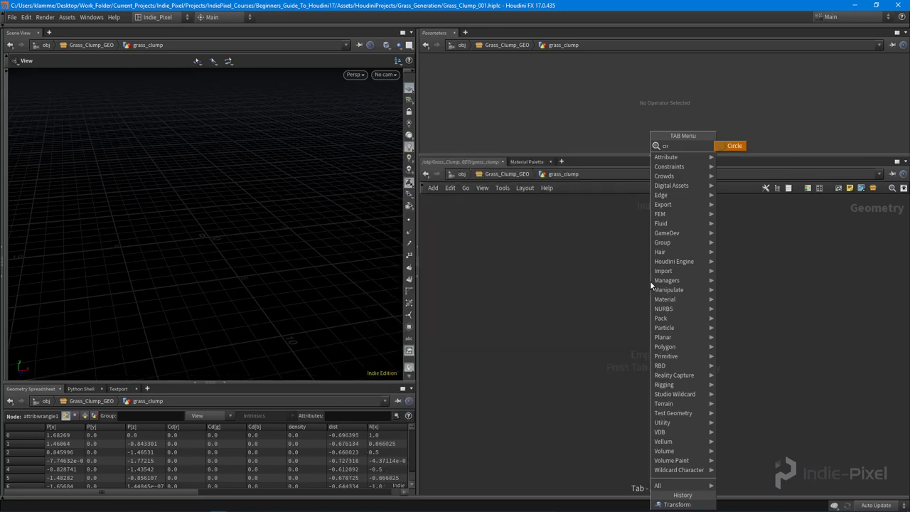
{"action": "key", "text": "Escape"}
{"action": "key", "text": "Tab"}
{"action": "type", "text": "circle"}
{"action": "key", "text": "Return"}
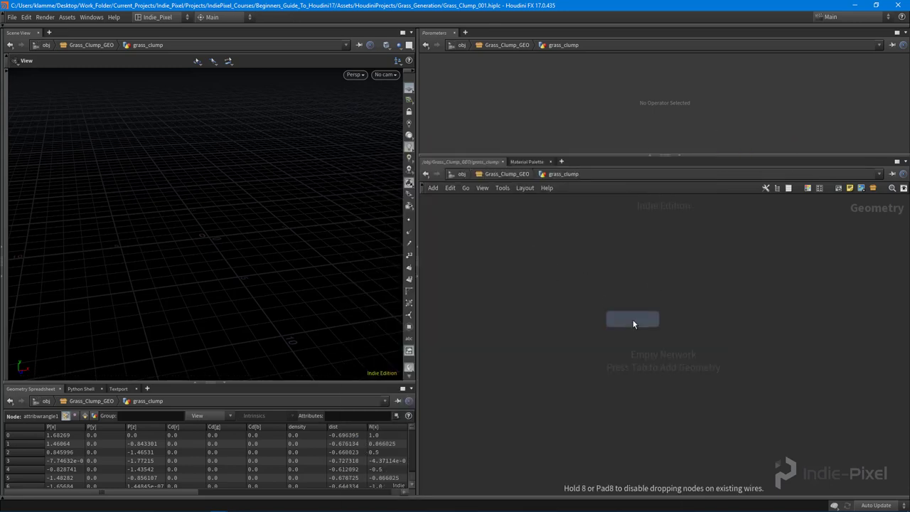
{"action": "left_click", "coordinate": [633, 320]}
Set circle1's Orientation to ZX Plane and its Primitive Type to Polygon.
{"action": "key", "text": "g"}
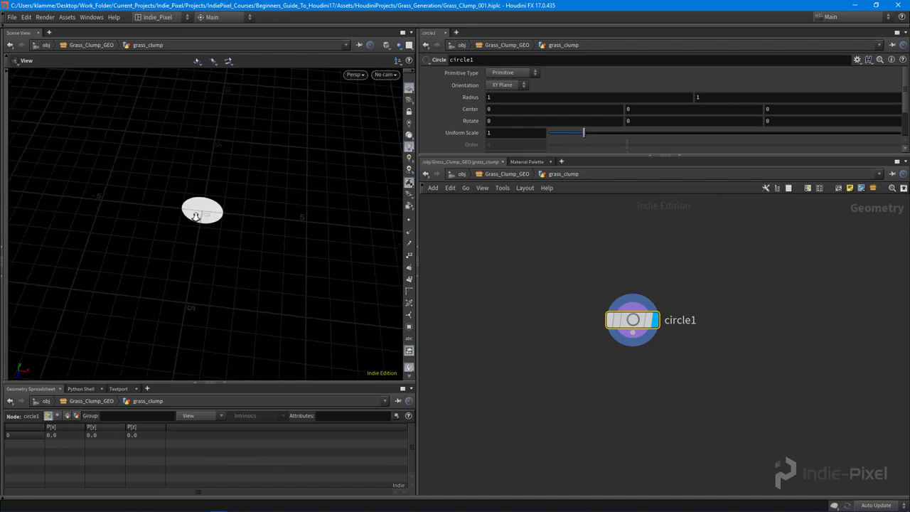
{"action": "right_click_drag", "start_coordinate": [263, 264], "coordinate": [187, 272]}
{"action": "left_click_drag", "start_coordinate": [187, 273], "coordinate": [276, 228]}
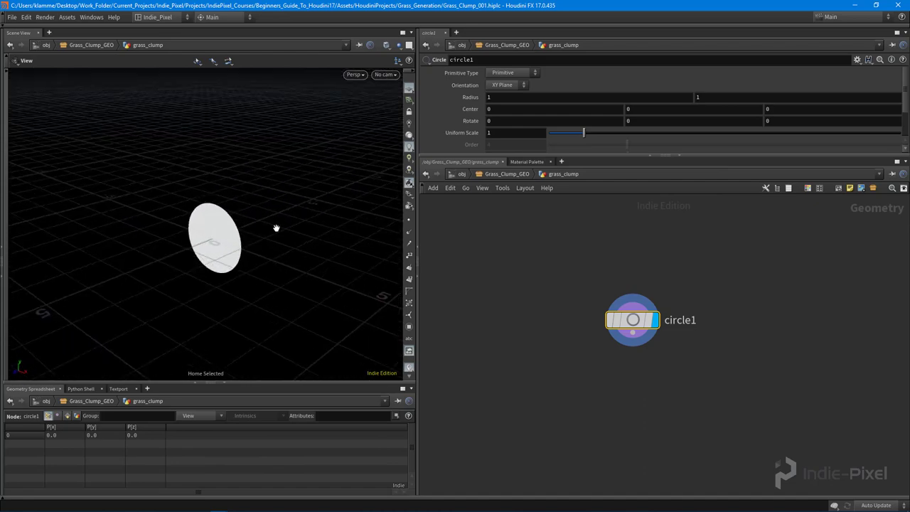
{"action": "left_click", "coordinate": [522, 84]}
{"action": "left_click", "coordinate": [501, 115]}
{"action": "left_click_drag", "start_coordinate": [285, 233], "coordinate": [221, 252]}
{"action": "left_click", "coordinate": [512, 73]}
{"action": "left_click", "coordinate": [509, 93]}
Turn on Remove Backfaces in the viewport display options' Optimize settings, then close them.
{"action": "key", "text": "d"}
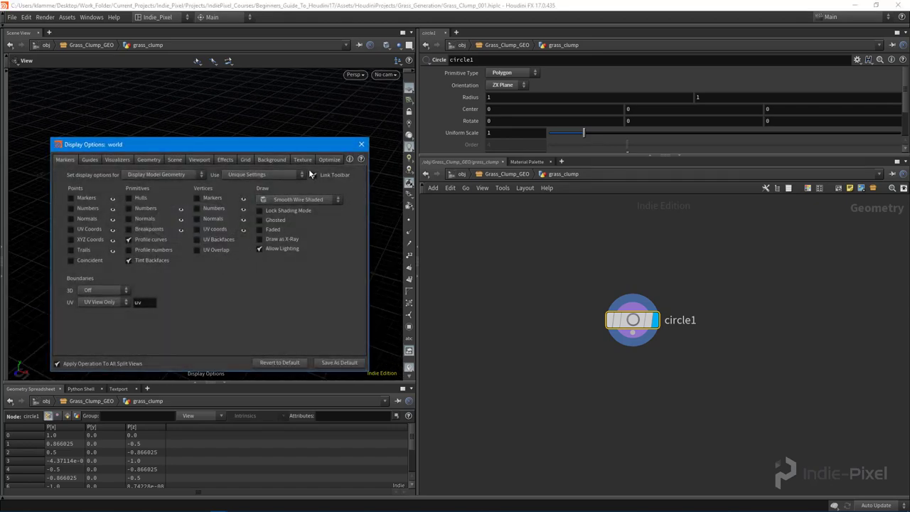
{"action": "left_click", "coordinate": [329, 160]}
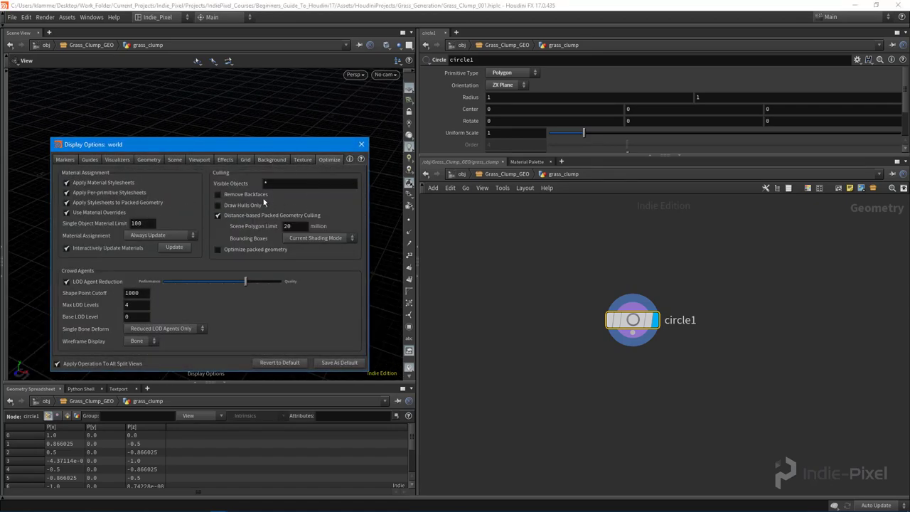
{"action": "left_click_drag", "start_coordinate": [261, 145], "coordinate": [301, 144]}
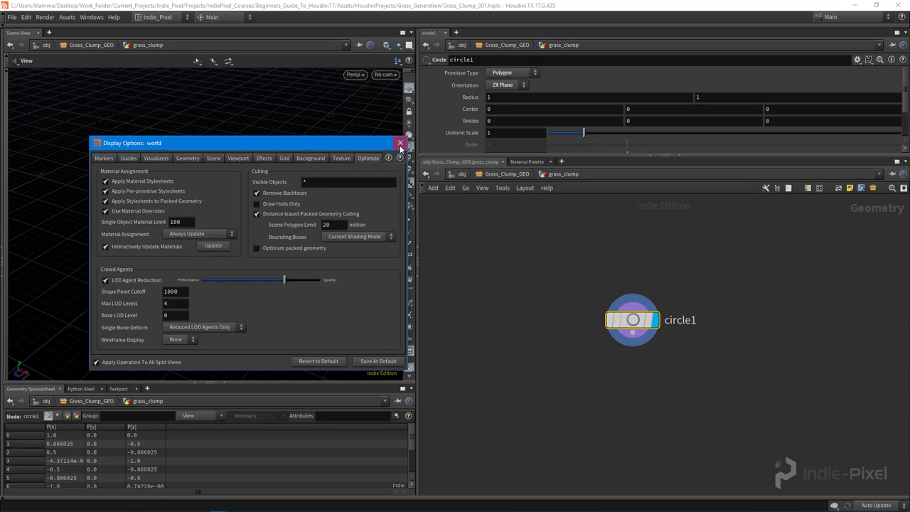
{"action": "left_click", "coordinate": [399, 143]}
{"action": "left_click_drag", "start_coordinate": [275, 254], "coordinate": [287, 187]}
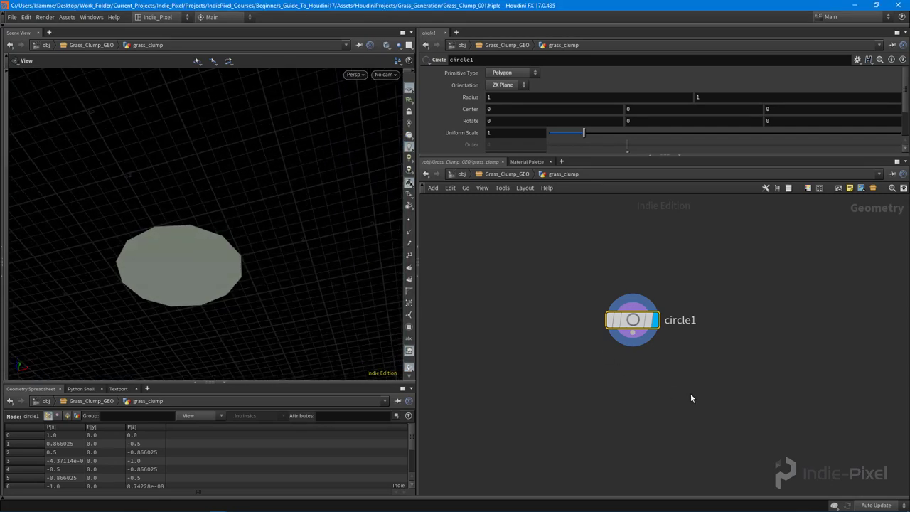
Add a reverse1 node under circle1 and give it the display flag so the disc shows white.
{"action": "key", "text": "Tab"}
{"action": "type", "text": "reve"}
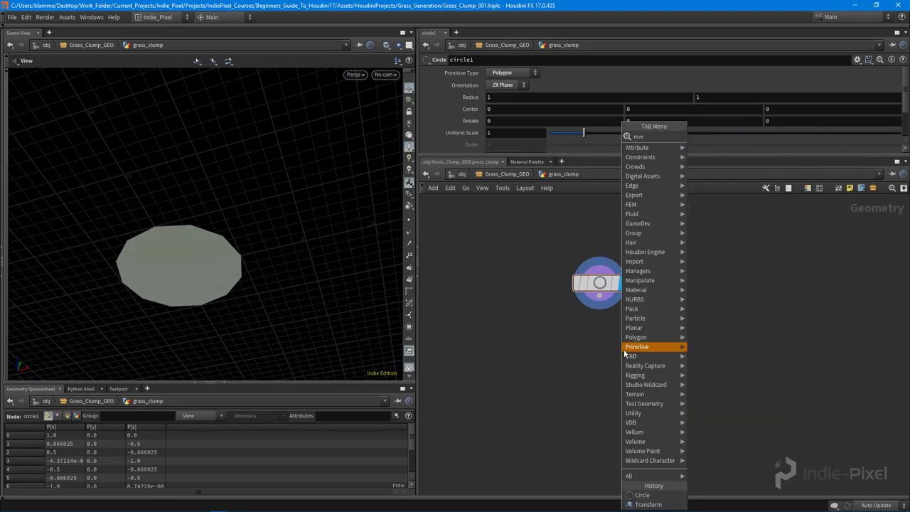
{"action": "key", "text": "Return"}
{"action": "left_click", "coordinate": [623, 354]}
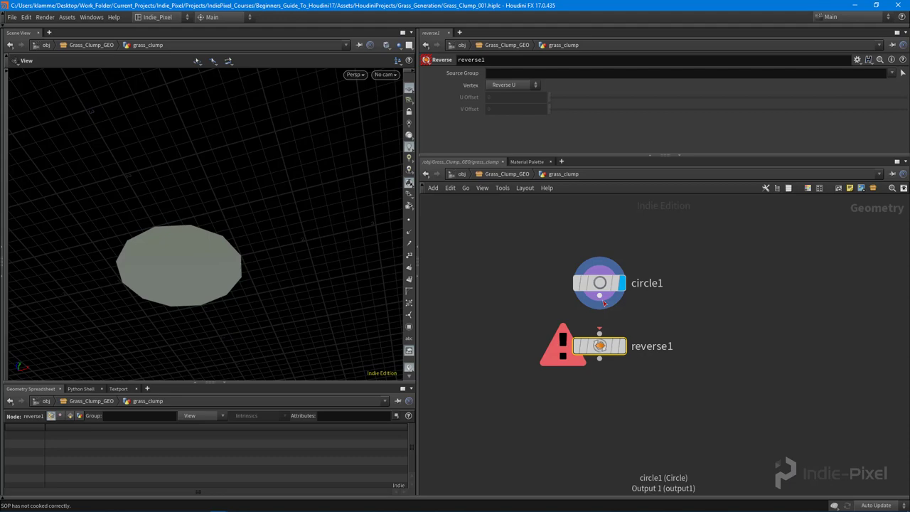
{"action": "left_click", "coordinate": [623, 333]}
{"action": "left_click_drag", "start_coordinate": [187, 227], "coordinate": [213, 253]}
{"action": "middle_click_drag", "start_coordinate": [567, 385], "coordinate": [600, 324]}
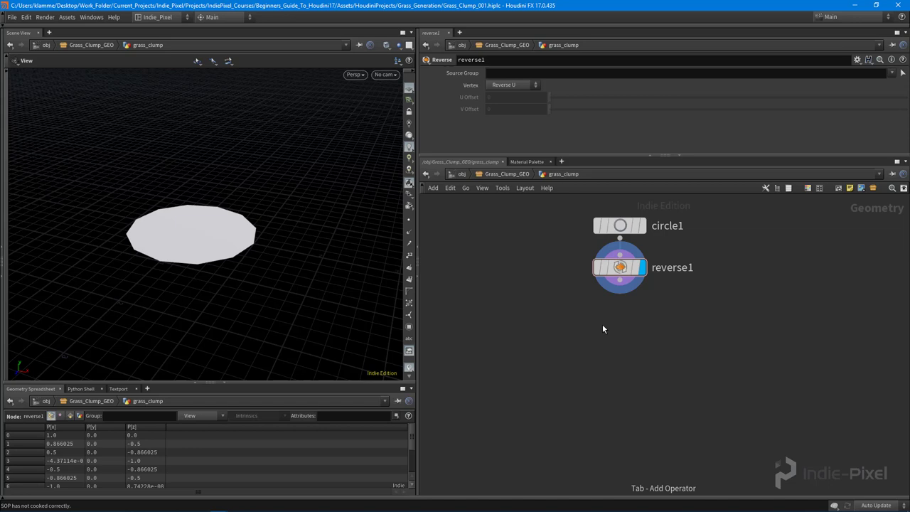
Add a Remesh node below reverse1 and wire reverse1's output into it.
{"action": "key", "text": "Tab"}
{"action": "type", "text": "reme"}
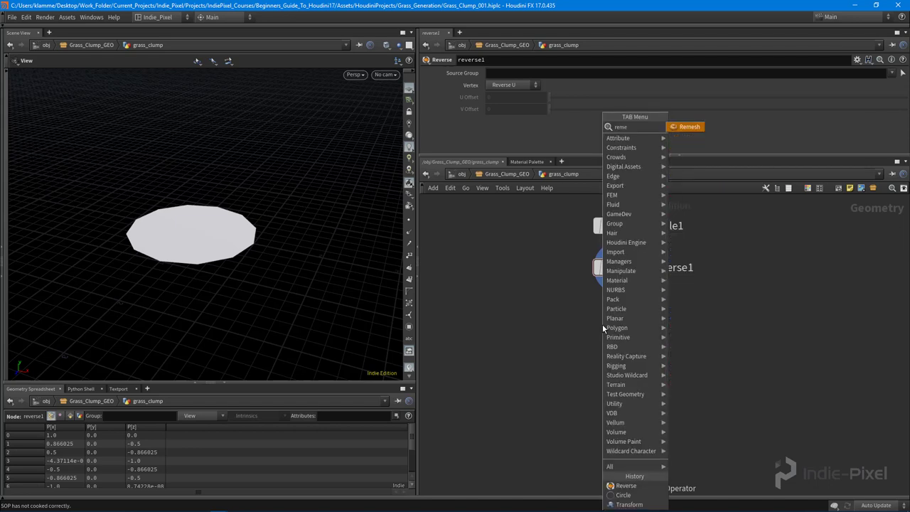
{"action": "key", "text": "Return"}
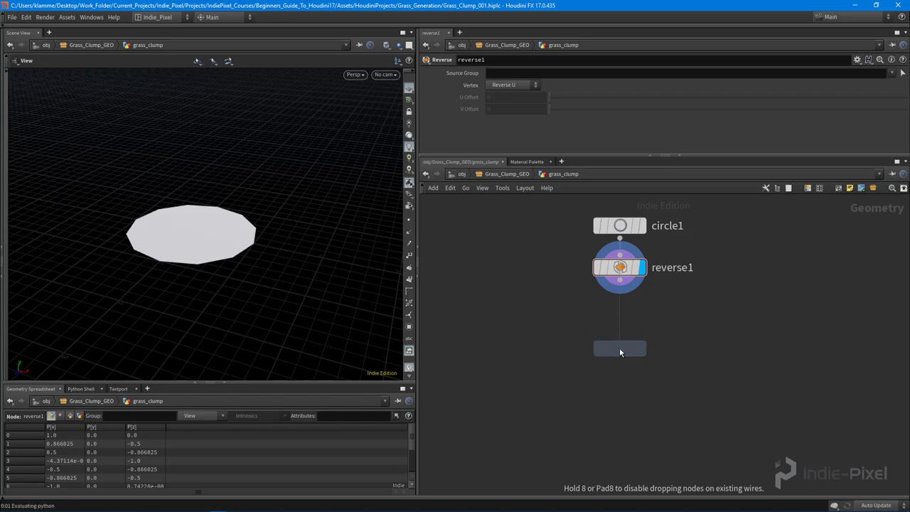
{"action": "left_click", "coordinate": [619, 348]}
{"action": "left_click_drag", "start_coordinate": [620, 280], "coordinate": [629, 334]}
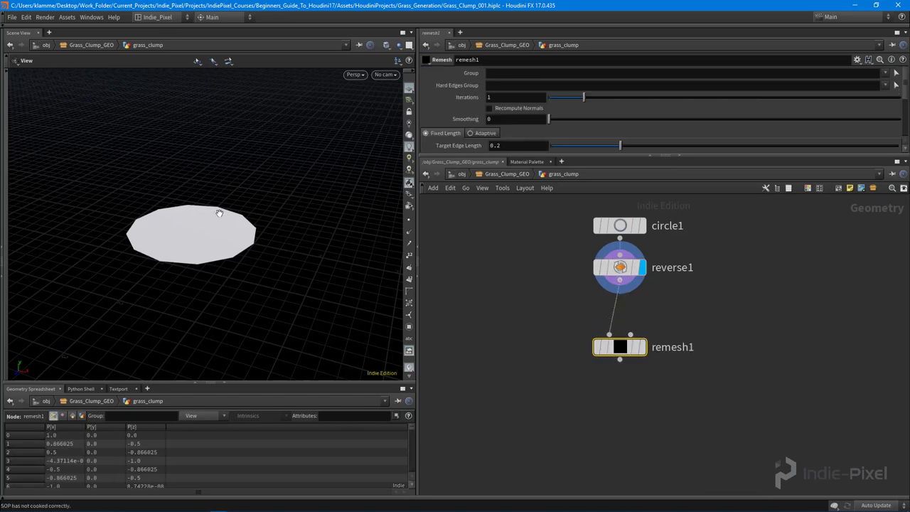
{"action": "left_click_drag", "start_coordinate": [219, 214], "coordinate": [224, 256]}
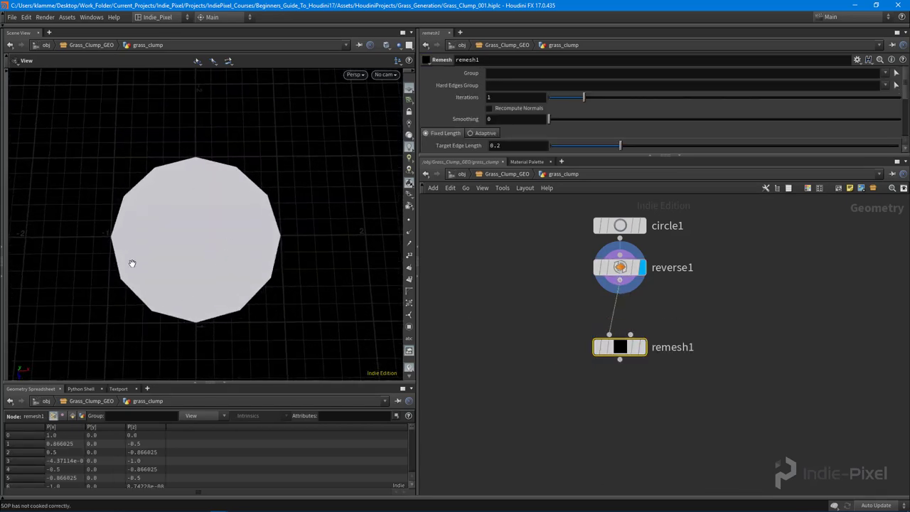
{"action": "left_click_drag", "start_coordinate": [132, 263], "coordinate": [262, 276]}
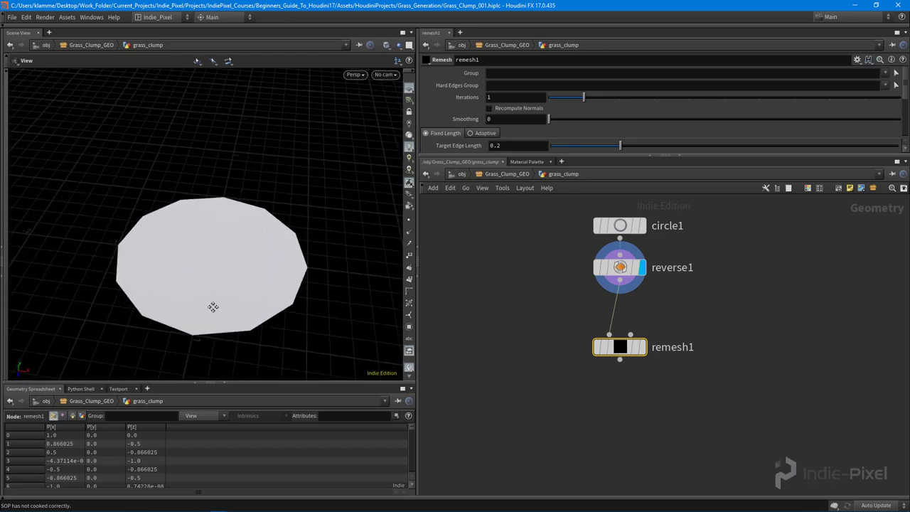
{"action": "right_click_drag", "start_coordinate": [213, 306], "coordinate": [214, 268]}
Display remesh1's result and orbit around the triangulated disk to inspect it.
{"action": "left_click", "coordinate": [644, 349]}
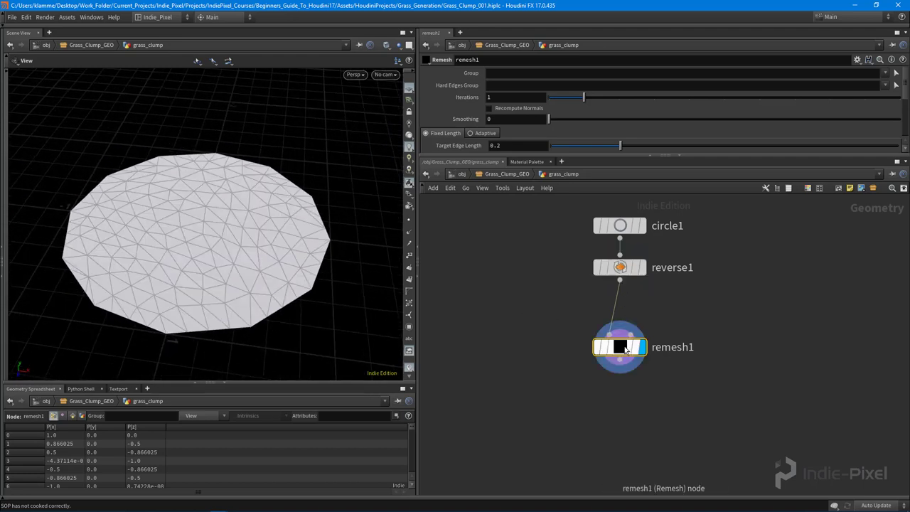
{"action": "left_click_drag", "start_coordinate": [189, 232], "coordinate": [242, 177]}
{"action": "left_click_drag", "start_coordinate": [163, 277], "coordinate": [189, 230]}
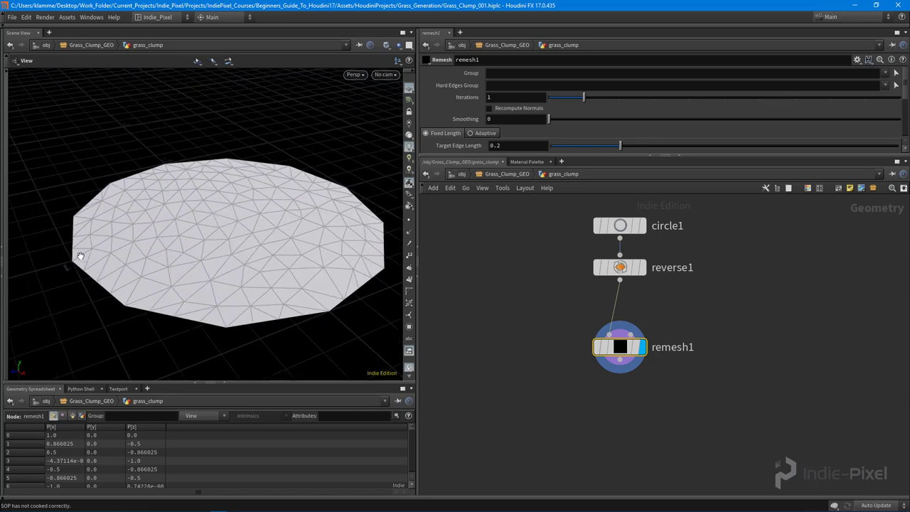
{"action": "left_click_drag", "start_coordinate": [81, 256], "coordinate": [250, 267]}
{"action": "left_click_drag", "start_coordinate": [250, 210], "coordinate": [246, 213]}
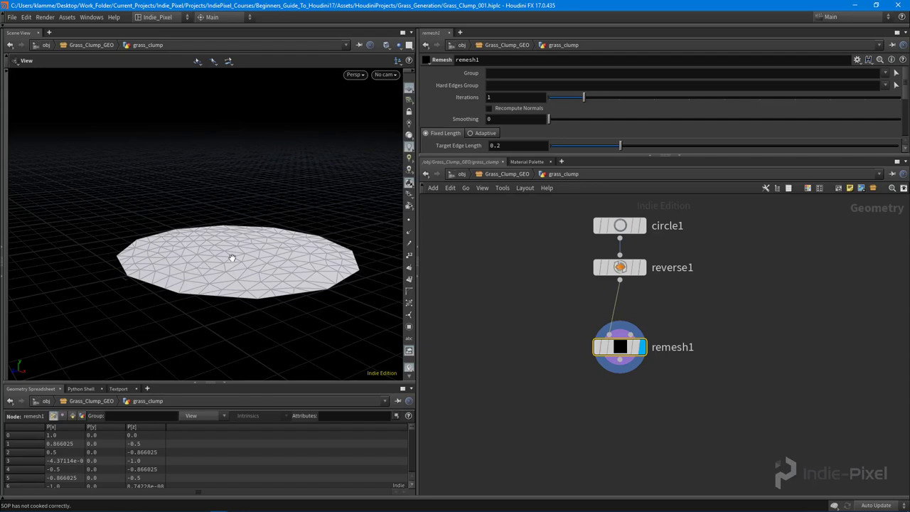
{"action": "left_click_drag", "start_coordinate": [231, 257], "coordinate": [329, 287]}
{"action": "middle_click_drag", "start_coordinate": [658, 315], "coordinate": [657, 344]}
{"action": "left_click_drag", "start_coordinate": [620, 296], "coordinate": [619, 304]}
Raise circle1's Divisions from 12 to 31 for a rounder disk outline.
{"action": "left_click", "coordinate": [619, 254]}
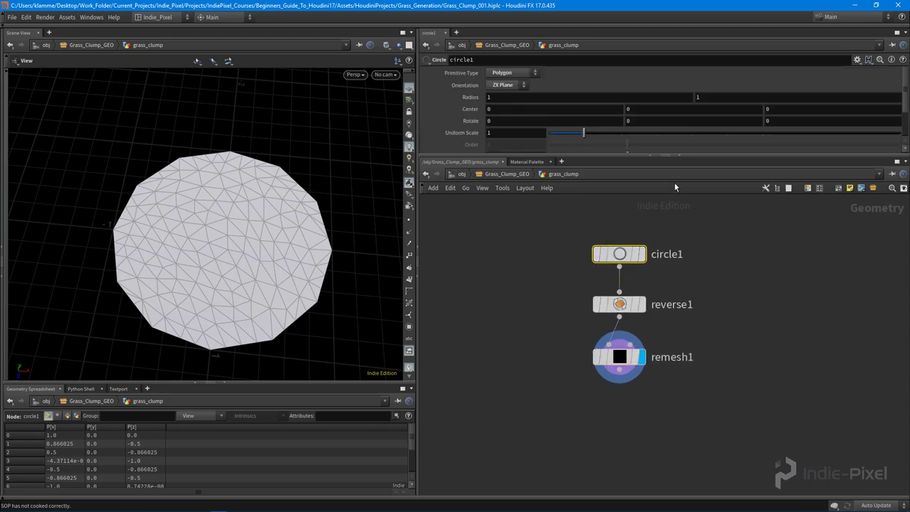
{"action": "scroll", "coordinate": [626, 130], "scroll_direction": "down", "scroll_amount": 3}
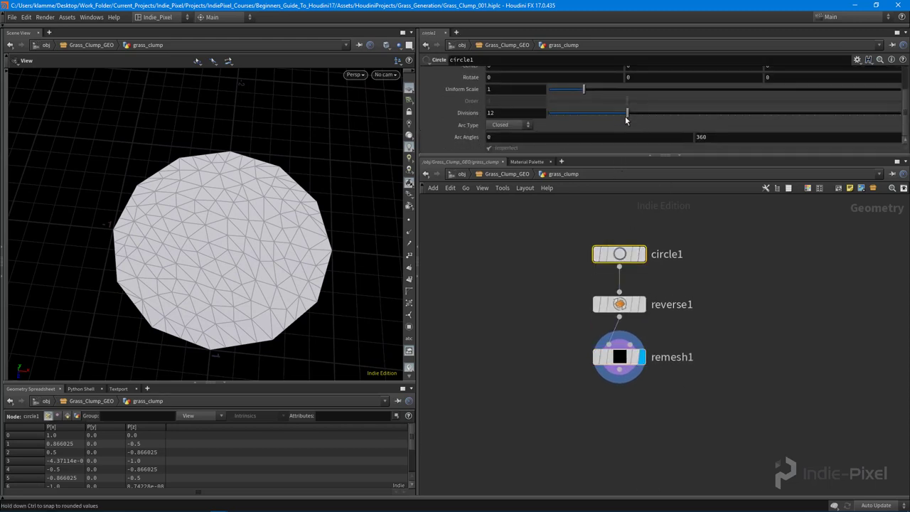
{"action": "left_click_drag", "start_coordinate": [625, 119], "coordinate": [764, 114]}
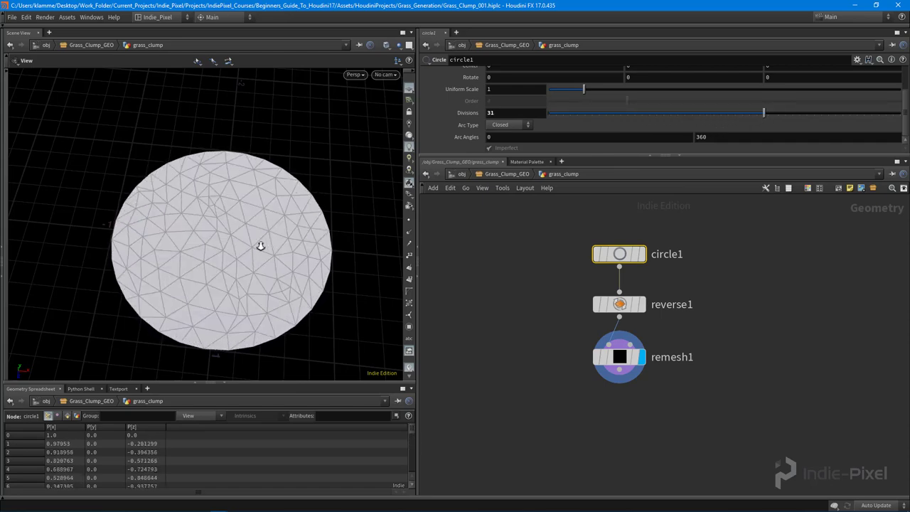
{"action": "scroll", "coordinate": [261, 246], "scroll_direction": "down", "scroll_amount": 3}
{"action": "left_click_drag", "start_coordinate": [261, 246], "coordinate": [237, 248]}
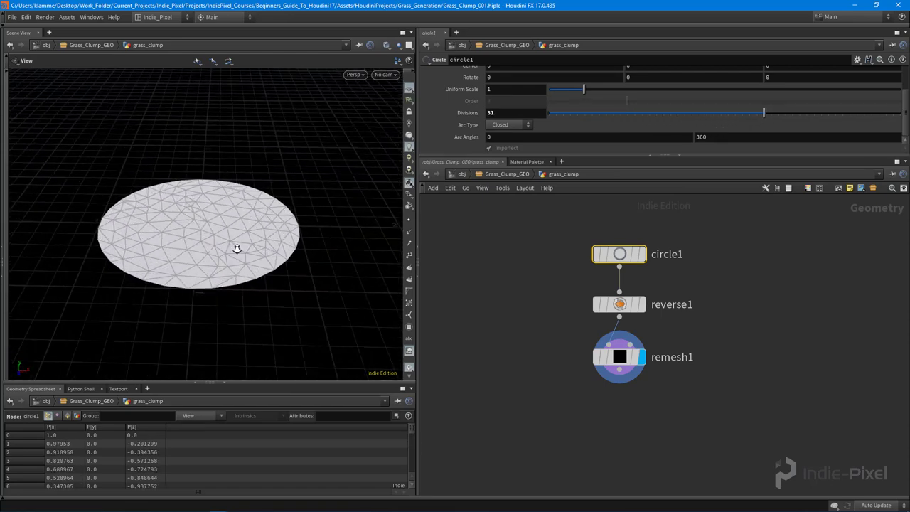
{"action": "scroll", "coordinate": [237, 248], "scroll_direction": "up", "scroll_amount": 3}
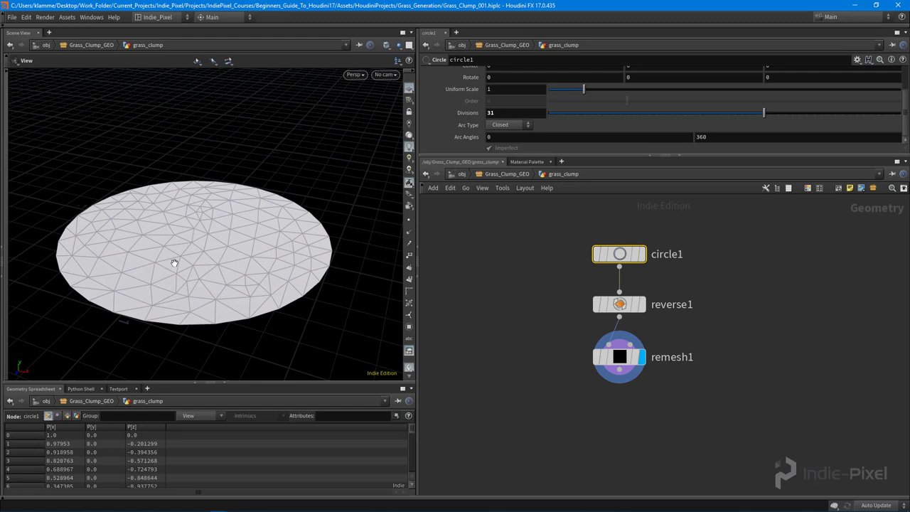
{"action": "left_click", "coordinate": [616, 359]}
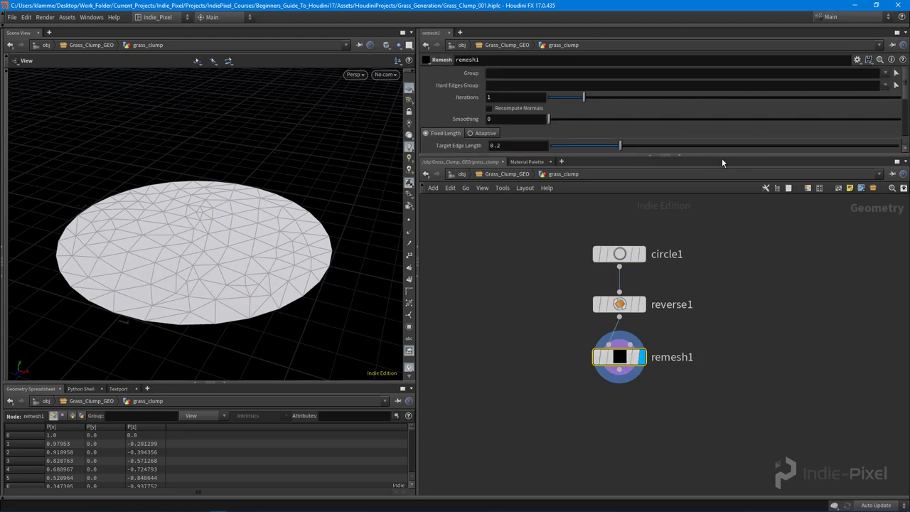
Enlarge the parameter pane and set remesh1's Target Edge Length to 0.091.
{"action": "left_click_drag", "start_coordinate": [715, 154], "coordinate": [715, 192]}
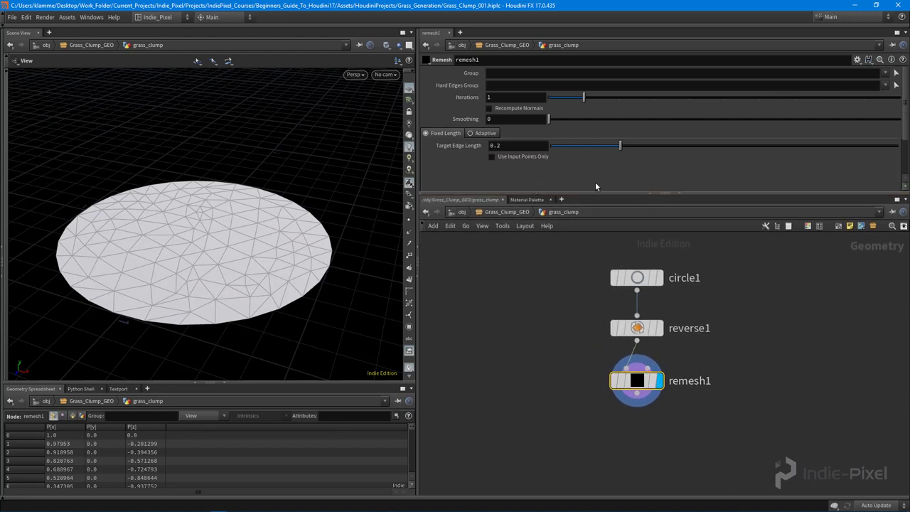
{"action": "scroll", "coordinate": [208, 236], "scroll_direction": "down", "scroll_amount": 3}
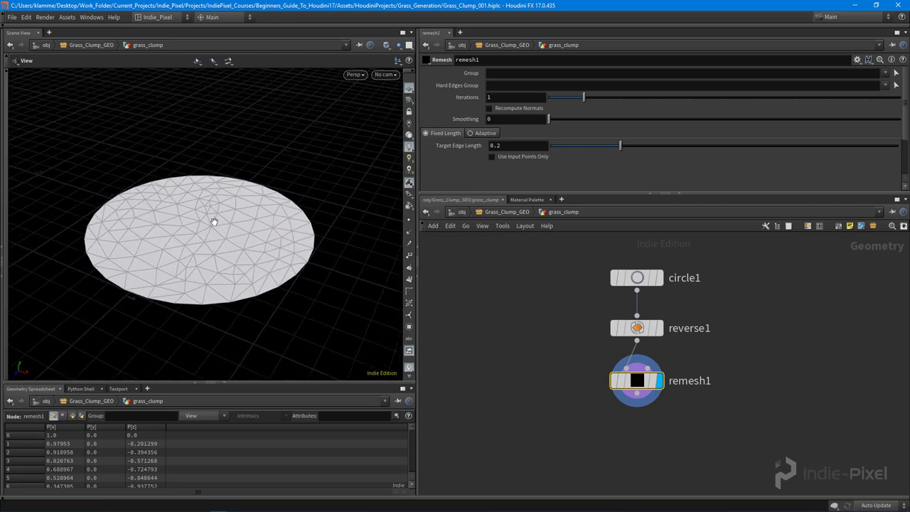
{"action": "scroll", "coordinate": [214, 221], "scroll_direction": "up", "scroll_amount": 3}
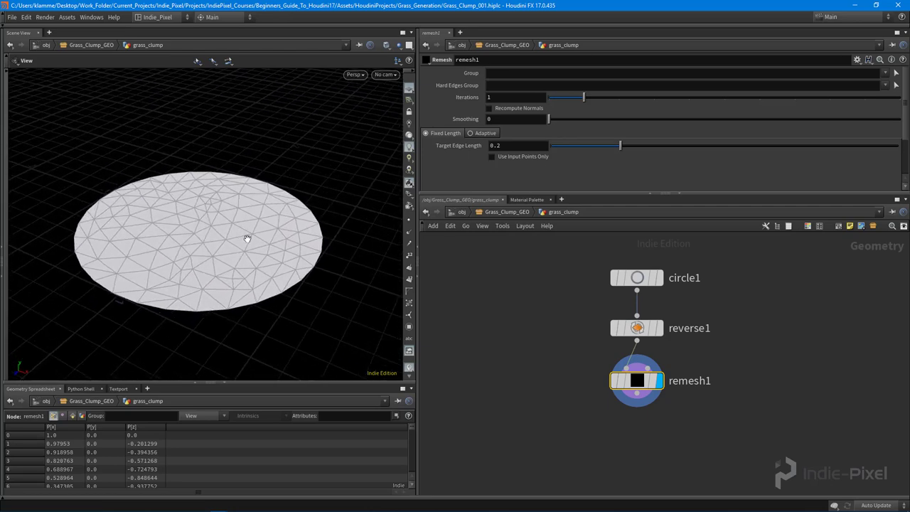
{"action": "scroll", "coordinate": [248, 239], "scroll_direction": "up", "scroll_amount": 3}
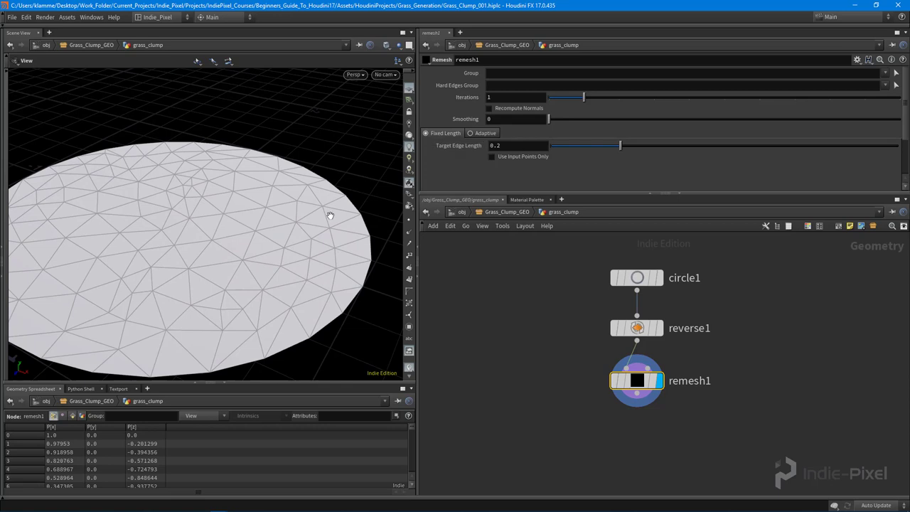
{"action": "scroll", "coordinate": [223, 229], "scroll_direction": "up", "scroll_amount": 5}
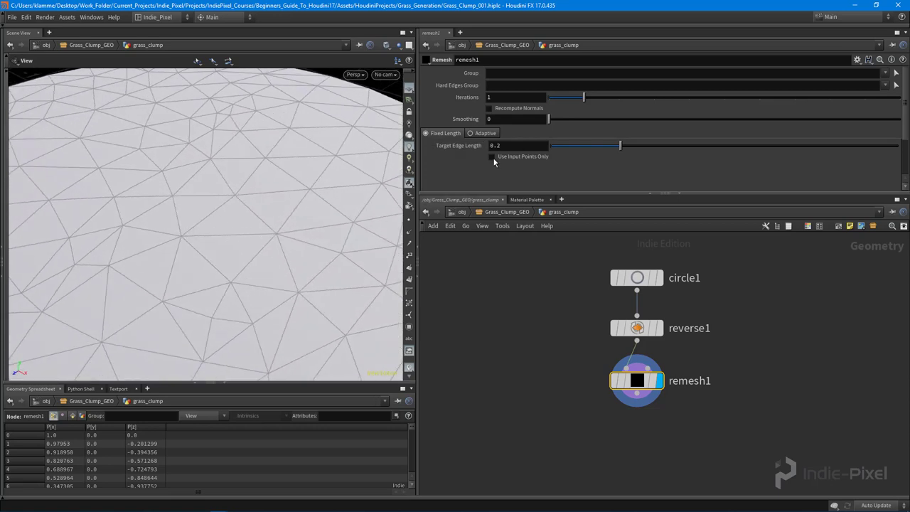
{"action": "key", "text": "Return"}
{"action": "left_click_drag", "start_coordinate": [620, 145], "coordinate": [735, 146]}
{"action": "left_click_drag", "start_coordinate": [244, 216], "coordinate": [273, 213]}
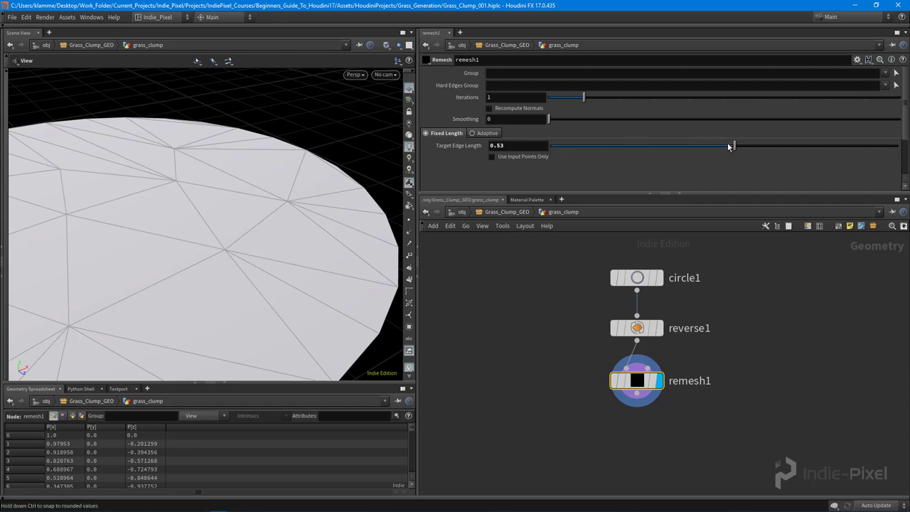
{"action": "left_click_drag", "start_coordinate": [734, 146], "coordinate": [582, 156]}
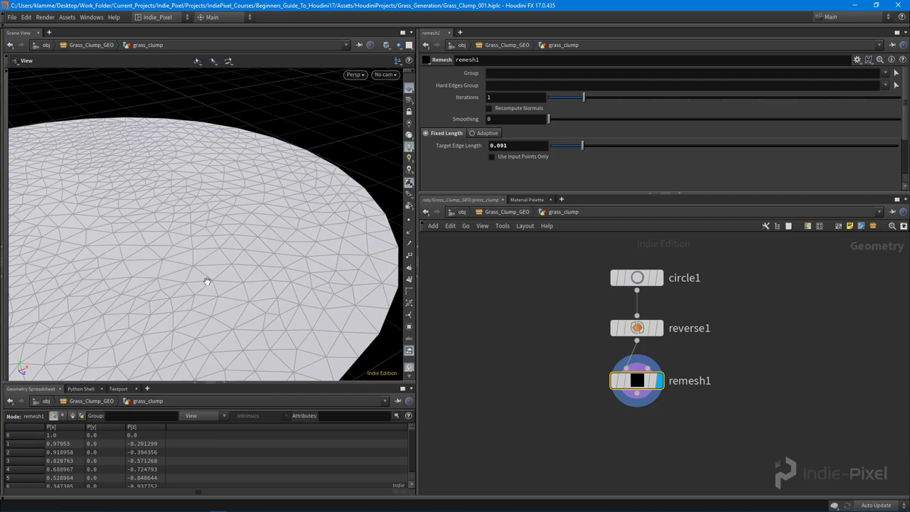
{"action": "scroll", "coordinate": [244, 256], "scroll_direction": "down", "scroll_amount": 5}
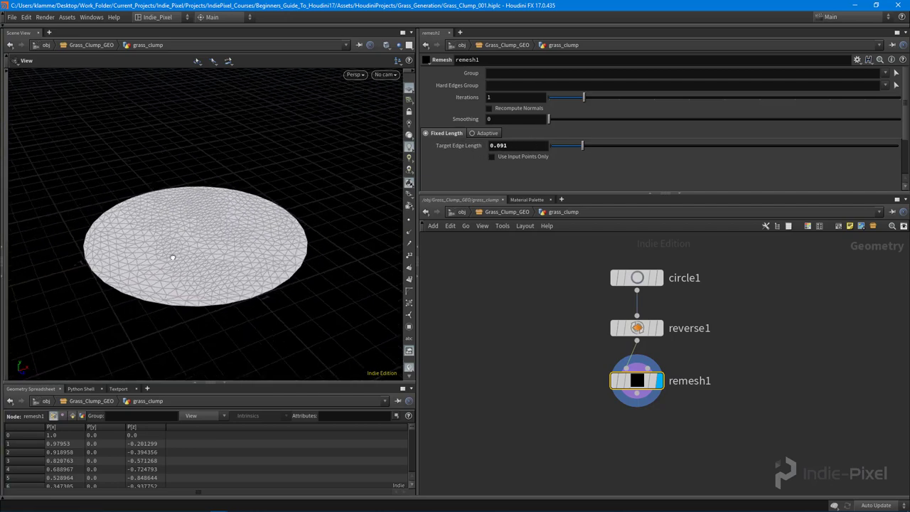
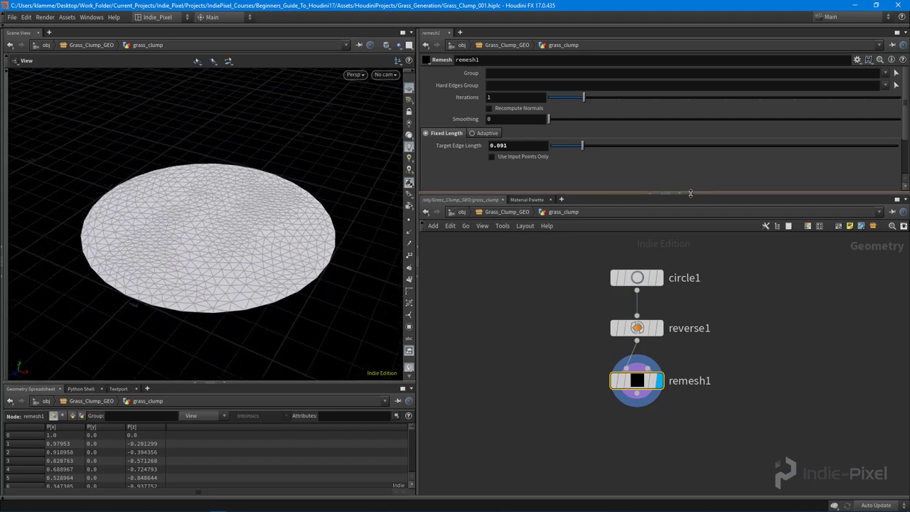
Rearrange the network pane and tilt the viewport to inspect the 0.091 remeshed disc obliquely.
{"action": "left_click_drag", "start_coordinate": [704, 193], "coordinate": [689, 147]}
{"action": "left_click_drag", "start_coordinate": [116, 204], "coordinate": [214, 179]}
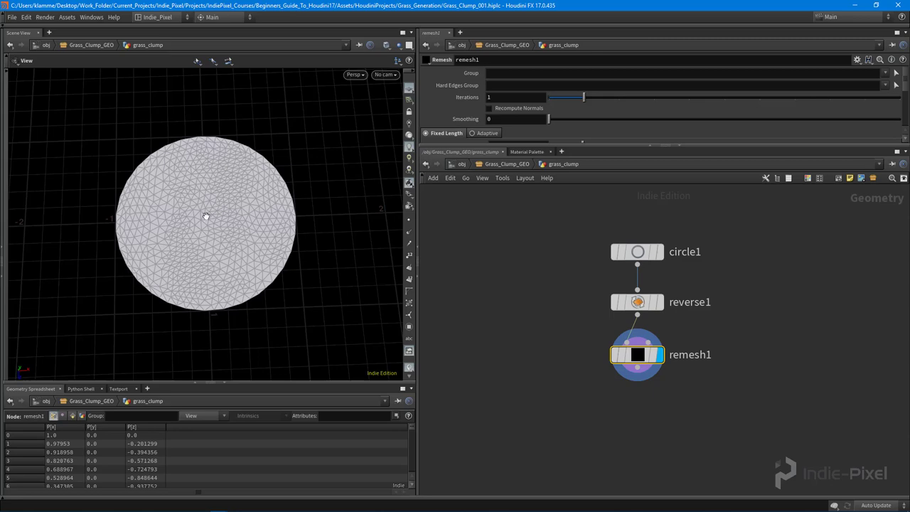
{"action": "left_click_drag", "start_coordinate": [206, 216], "coordinate": [236, 254]}
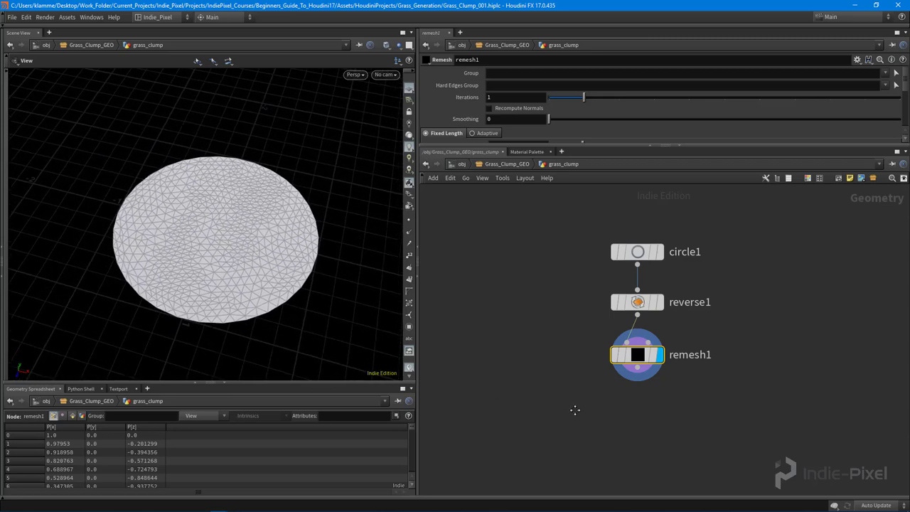
{"action": "middle_click_drag", "start_coordinate": [575, 410], "coordinate": [569, 372]}
Add an Attribute Expression node point1 below remesh1, wire remesh1 into it, and display it.
{"action": "key", "text": "Tab"}
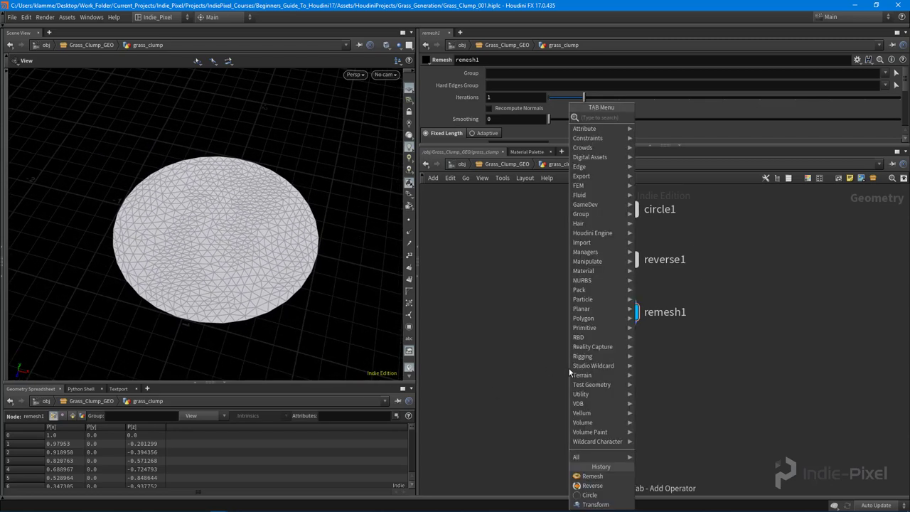
{"action": "key", "text": "Escape"}
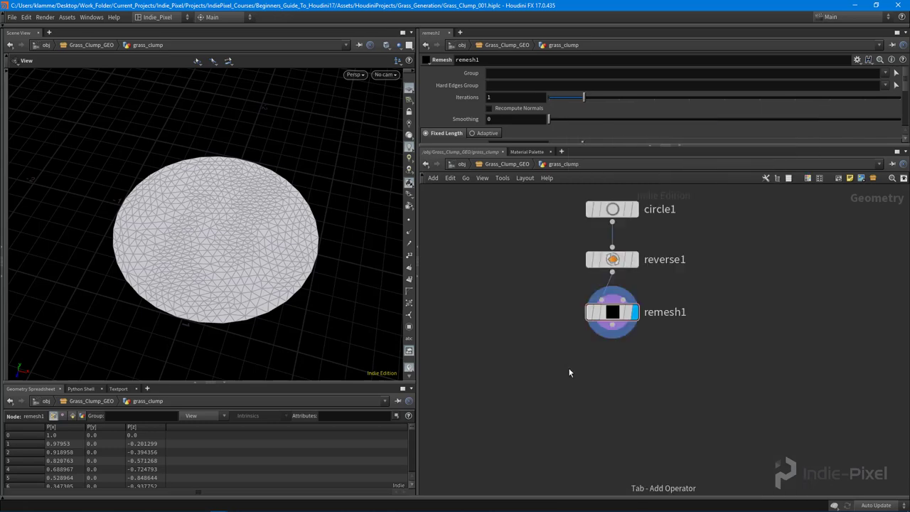
{"action": "left_click", "coordinate": [612, 381]}
{"action": "left_click", "coordinate": [610, 330]}
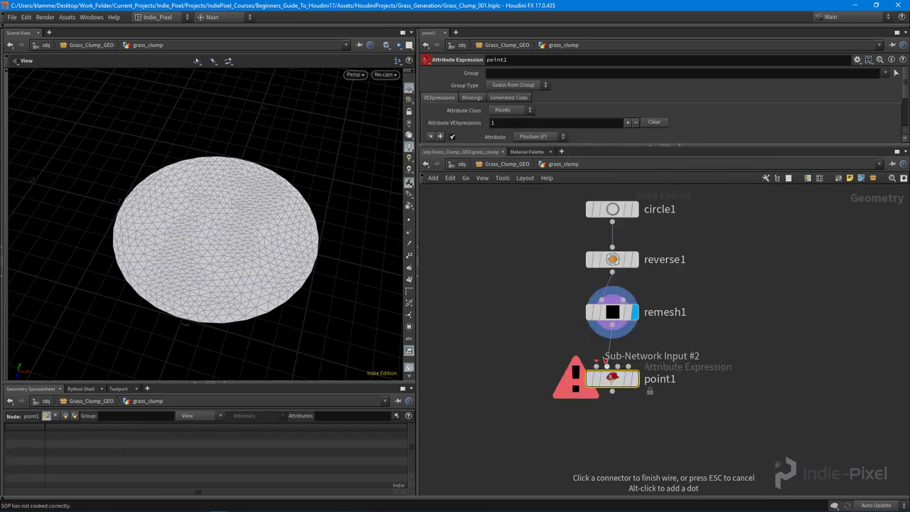
{"action": "left_click", "coordinate": [597, 364]}
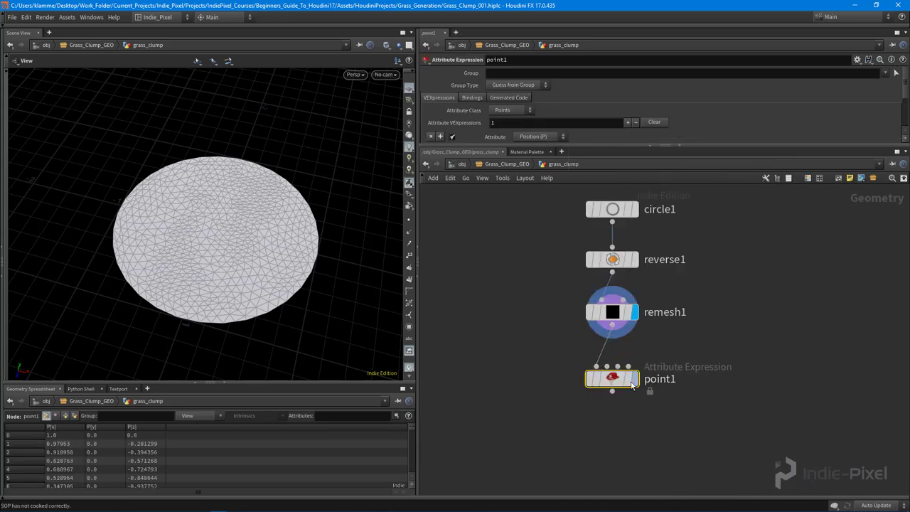
{"action": "left_click", "coordinate": [635, 381]}
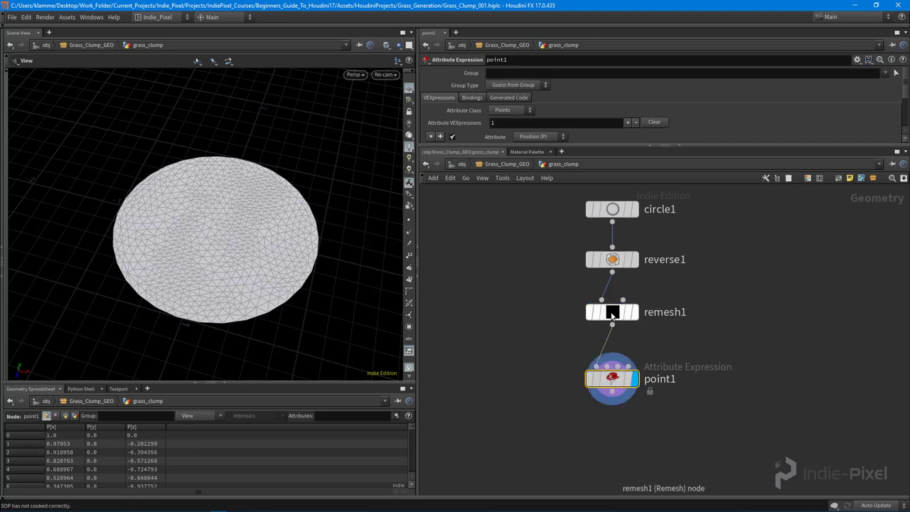
{"action": "left_click_drag", "start_coordinate": [613, 313], "coordinate": [612, 322]}
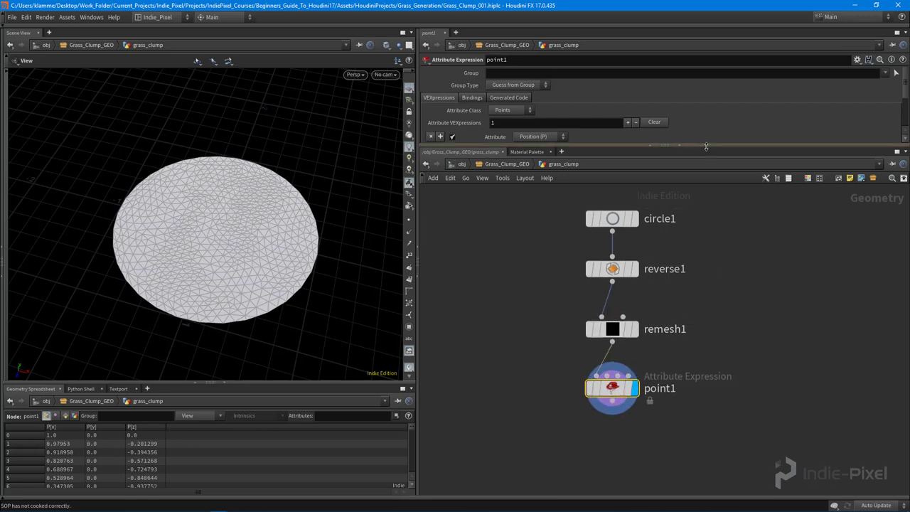
Enlarge point1's parameter pane and orbit the viewport around the disc.
{"action": "left_click_drag", "start_coordinate": [706, 146], "coordinate": [644, 207]}
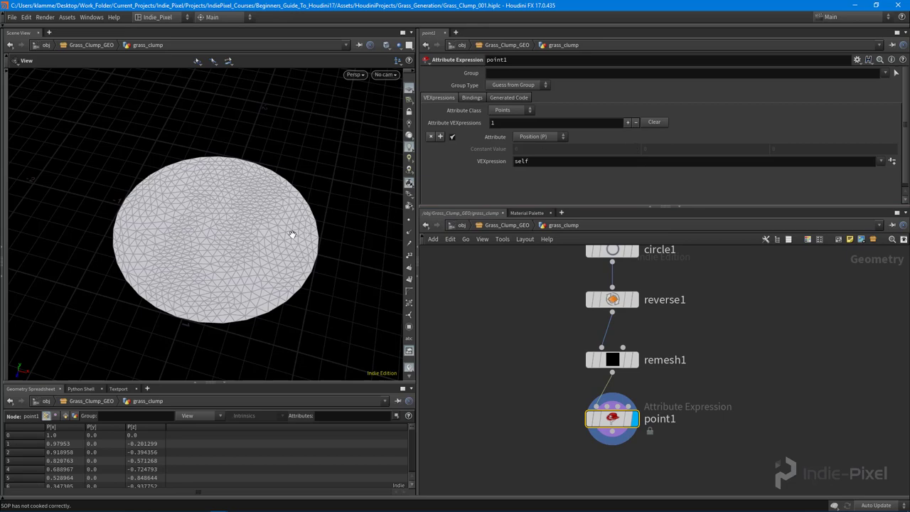
{"action": "left_click_drag", "start_coordinate": [292, 234], "coordinate": [193, 230]}
{"action": "scroll", "coordinate": [213, 232], "scroll_direction": "up", "scroll_amount": 2}
{"action": "left_click_drag", "start_coordinate": [264, 225], "coordinate": [258, 275]}
{"action": "left_click_drag", "start_coordinate": [133, 248], "coordinate": [175, 186]}
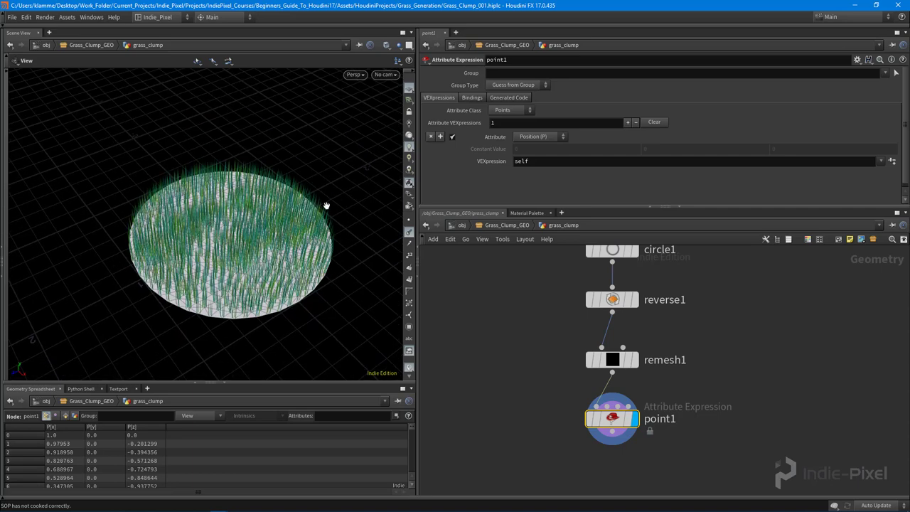
{"action": "left_click_drag", "start_coordinate": [211, 277], "coordinate": [299, 270]}
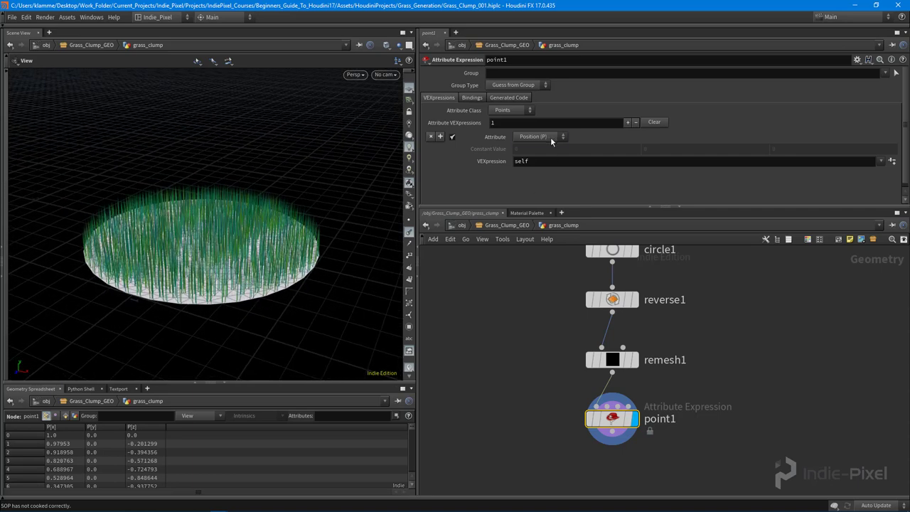
Make point1 write Normal (N) with the Spherify N preset, @P - getbbox_center(0).
{"action": "left_click", "coordinate": [552, 142]}
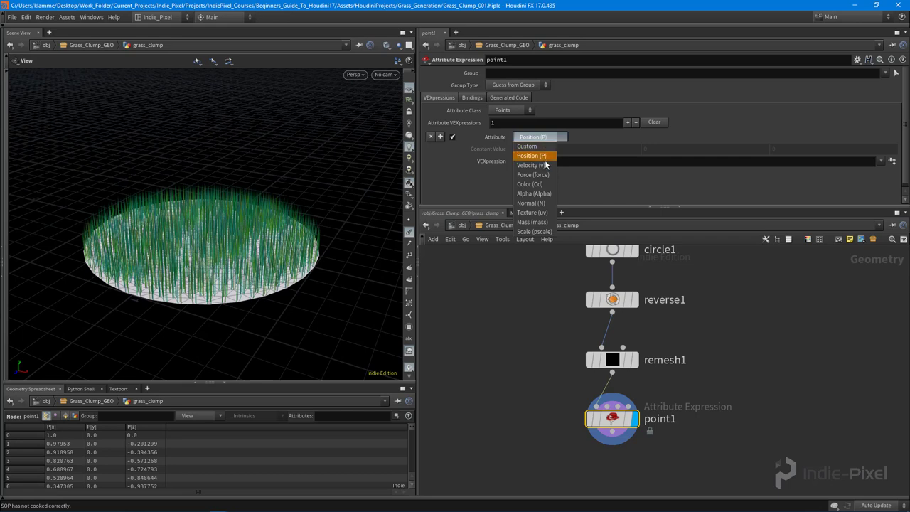
{"action": "left_click", "coordinate": [533, 202]}
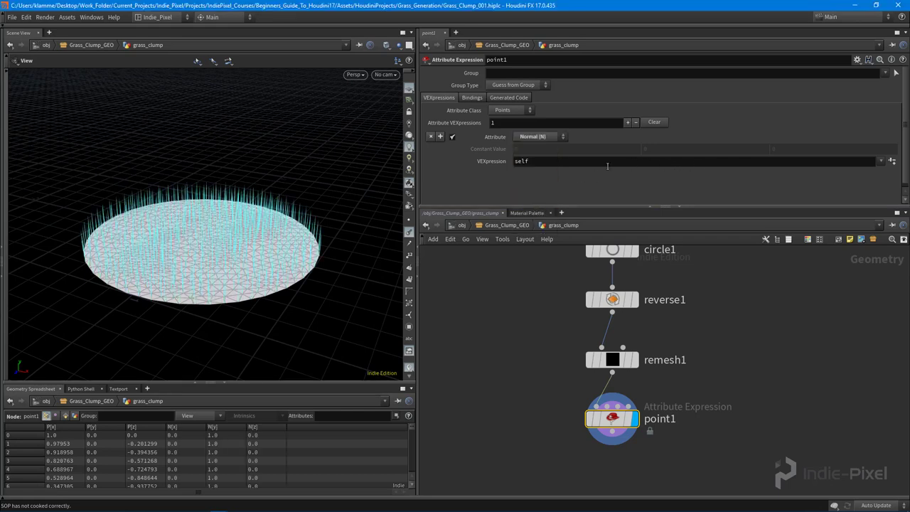
{"action": "left_click", "coordinate": [880, 162]}
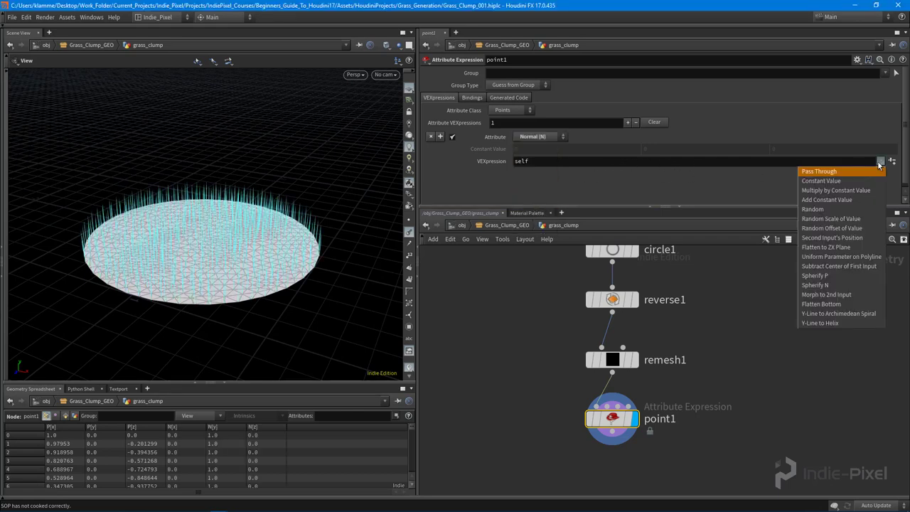
{"action": "left_click", "coordinate": [829, 287]}
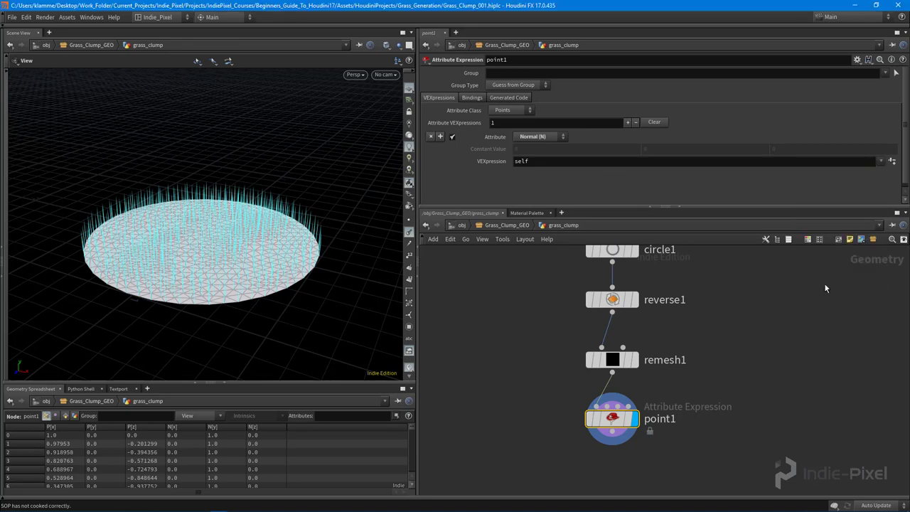
Zoom and orbit to a close top-down view of the disc, and pan the network up.
{"action": "mouse_move", "coordinate": [209, 249]}
{"action": "left_mouse_down"}
{"action": "mouse_move", "coordinate": [212, 315]}
{"action": "mouse_move", "coordinate": [220, 207]}
{"action": "left_mouse_up"}
{"action": "scroll", "coordinate": [213, 318], "scroll_direction": "up", "scroll_amount": 3}
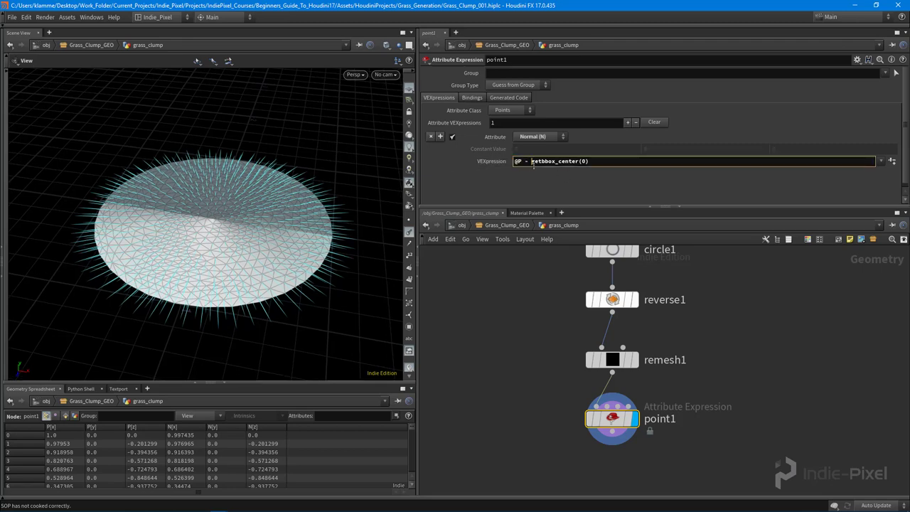
{"action": "right_click_drag", "start_coordinate": [113, 229], "coordinate": [244, 206]}
{"action": "mouse_move", "coordinate": [244, 206]}
{"action": "left_mouse_down"}
{"action": "mouse_move", "coordinate": [220, 264]}
{"action": "mouse_move", "coordinate": [219, 233]}
{"action": "mouse_move", "coordinate": [278, 203]}
{"action": "mouse_move", "coordinate": [264, 228]}
{"action": "mouse_move", "coordinate": [284, 218]}
{"action": "mouse_move", "coordinate": [288, 247]}
{"action": "mouse_move", "coordinate": [251, 209]}
{"action": "left_mouse_up"}
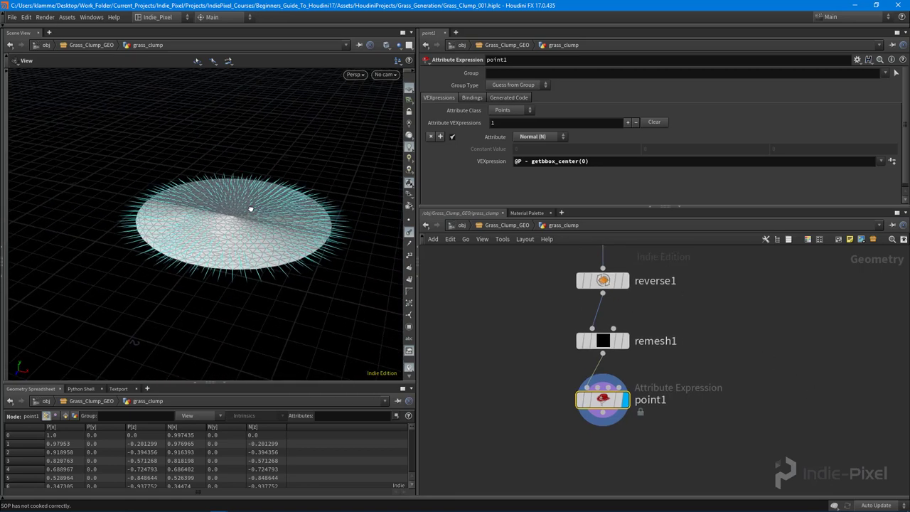
{"action": "middle_click_drag", "start_coordinate": [677, 382], "coordinate": [668, 336]}
Add a Mountain node below point1 via the 'mou' search and wire point1 into it.
{"action": "key", "text": "Tab"}
{"action": "type", "text": "mou"}
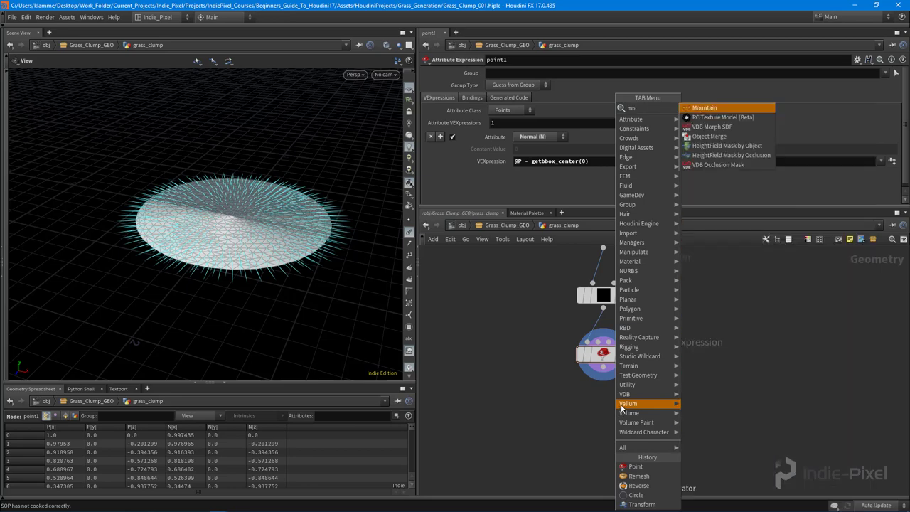
{"action": "left_click", "coordinate": [701, 108]}
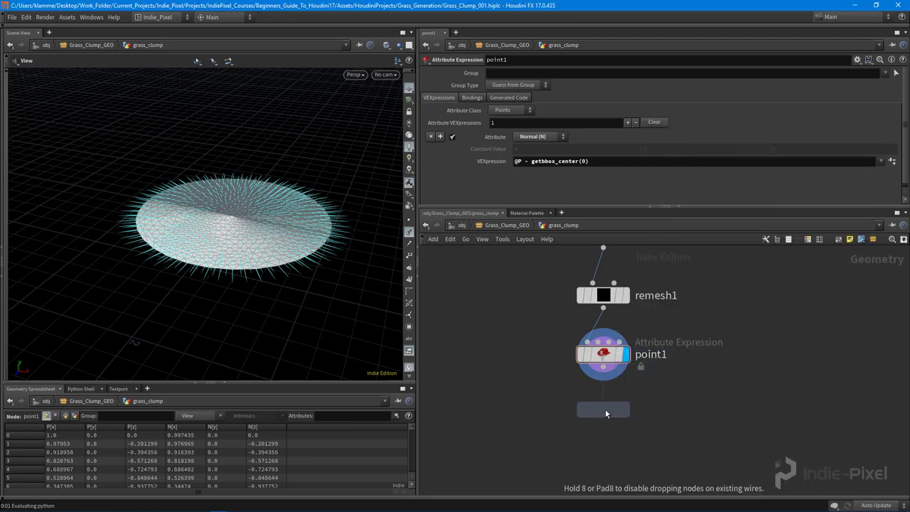
{"action": "left_click", "coordinate": [605, 409]}
{"action": "left_click", "coordinate": [603, 379]}
{"action": "left_click", "coordinate": [603, 399]}
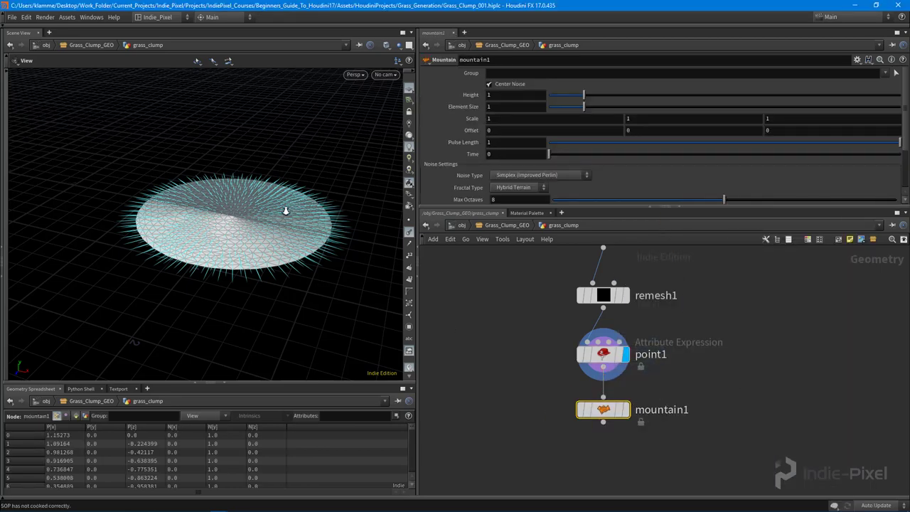
Display mountain1's noise-deformed disc and orbit around the clump.
{"action": "left_click_drag", "start_coordinate": [285, 209], "coordinate": [334, 208]}
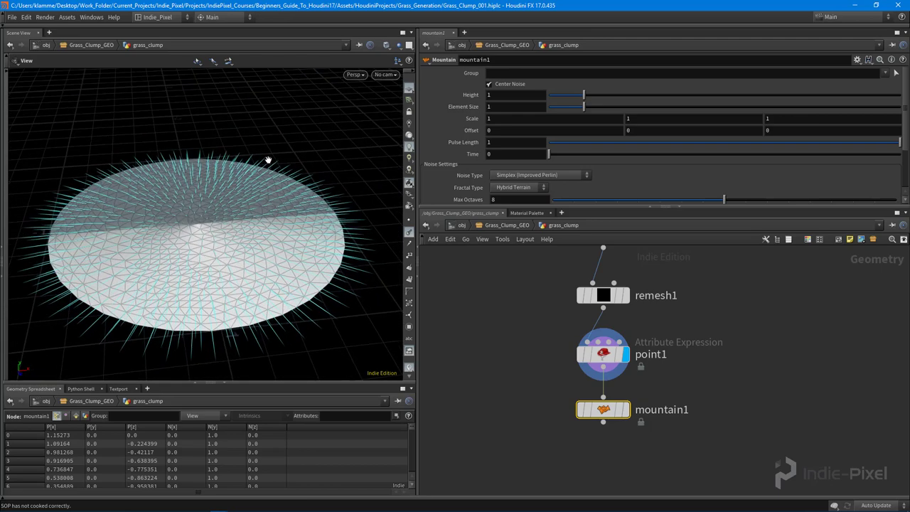
{"action": "left_click_drag", "start_coordinate": [271, 242], "coordinate": [285, 235]}
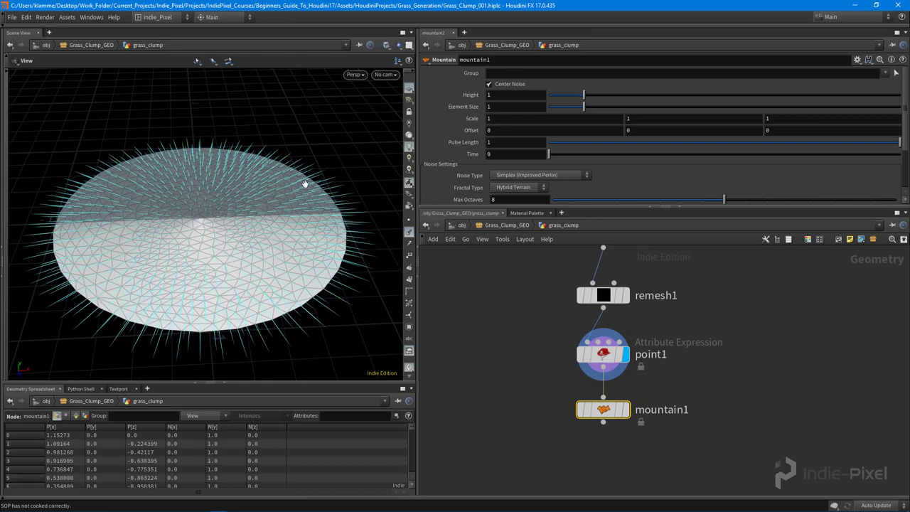
{"action": "left_click", "coordinate": [626, 409]}
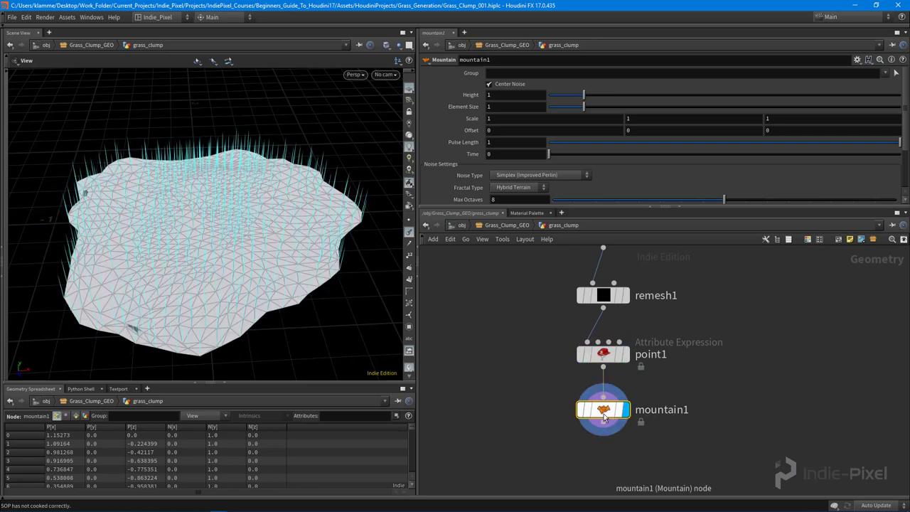
{"action": "left_click_drag", "start_coordinate": [237, 214], "coordinate": [239, 233]}
{"action": "left_click_drag", "start_coordinate": [302, 197], "coordinate": [245, 216]}
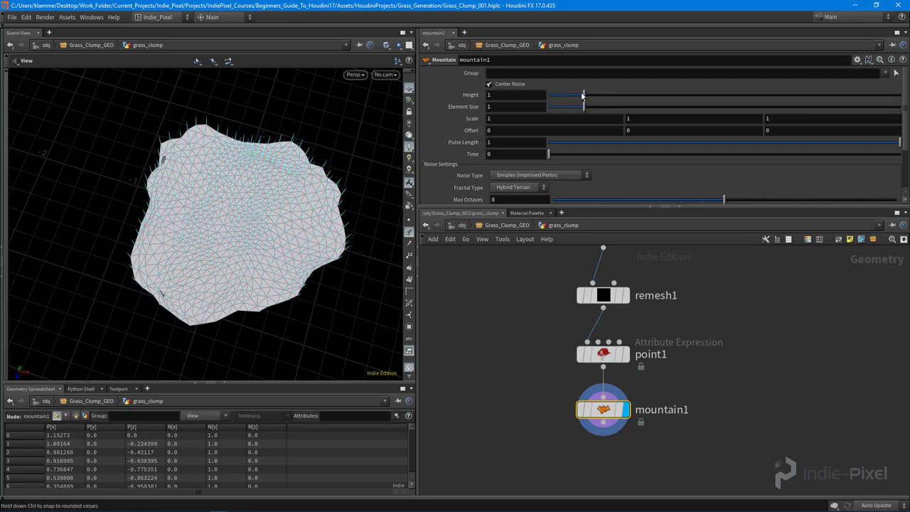
Lower mountain1's Height to 0.39 for gentler noise and view the clump from low.
{"action": "mouse_move", "coordinate": [574, 103]}
{"action": "left_mouse_down"}
{"action": "mouse_move", "coordinate": [561, 105]}
{"action": "mouse_move", "coordinate": [572, 118]}
{"action": "left_mouse_up"}
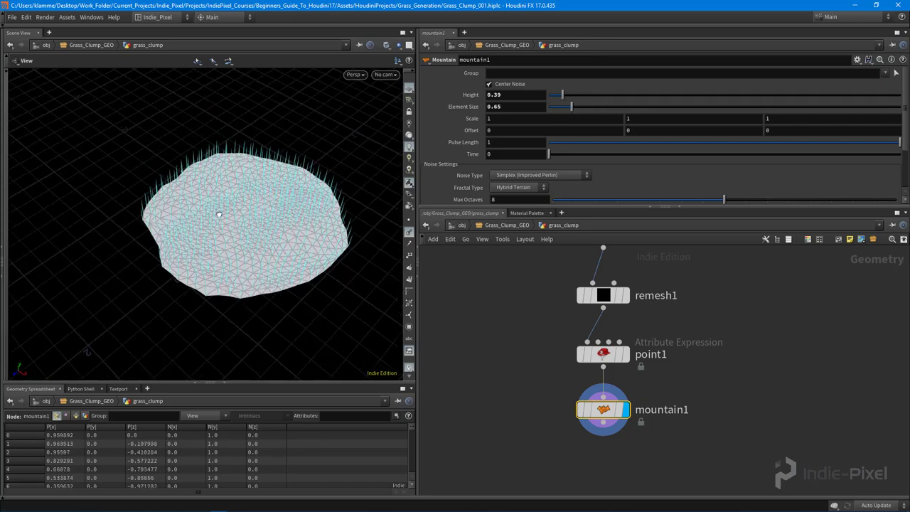
{"action": "left_click_drag", "start_coordinate": [217, 211], "coordinate": [237, 204]}
{"action": "scroll", "coordinate": [237, 204], "scroll_direction": "up", "scroll_amount": 2}
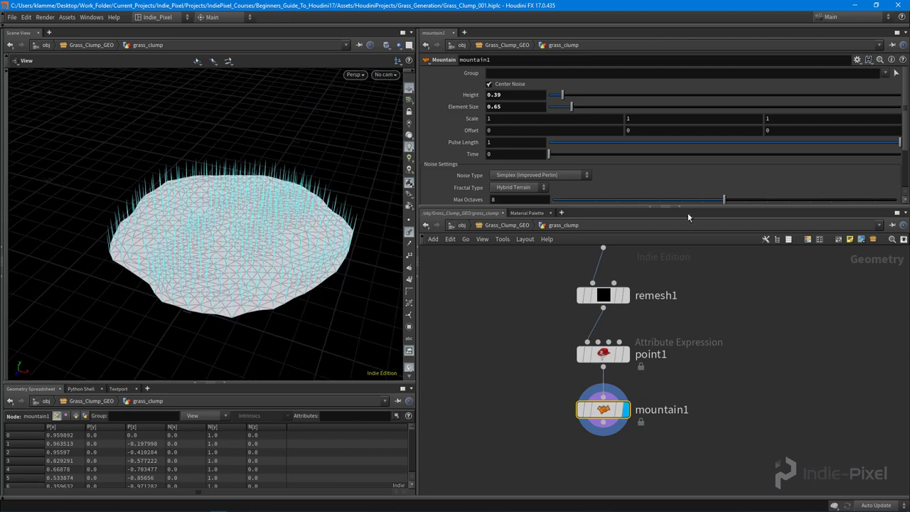
{"action": "left_click_drag", "start_coordinate": [342, 252], "coordinate": [213, 256]}
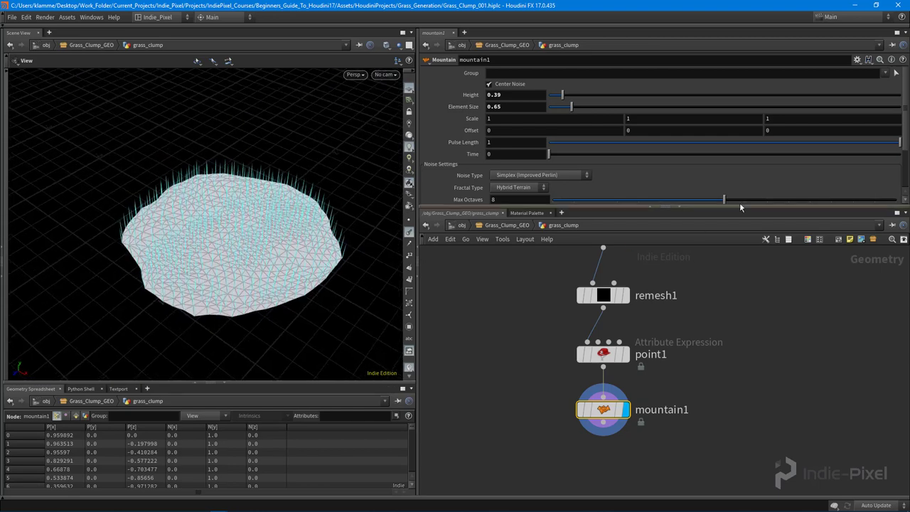
Try remesh1 after mountain1, then reinsert it between reverse1 and point1 and display mountain1.
{"action": "left_click_drag", "start_coordinate": [735, 206], "coordinate": [735, 147]}
{"action": "left_click_drag", "start_coordinate": [603, 276], "coordinate": [592, 447]}
{"action": "left_click", "coordinate": [624, 459]}
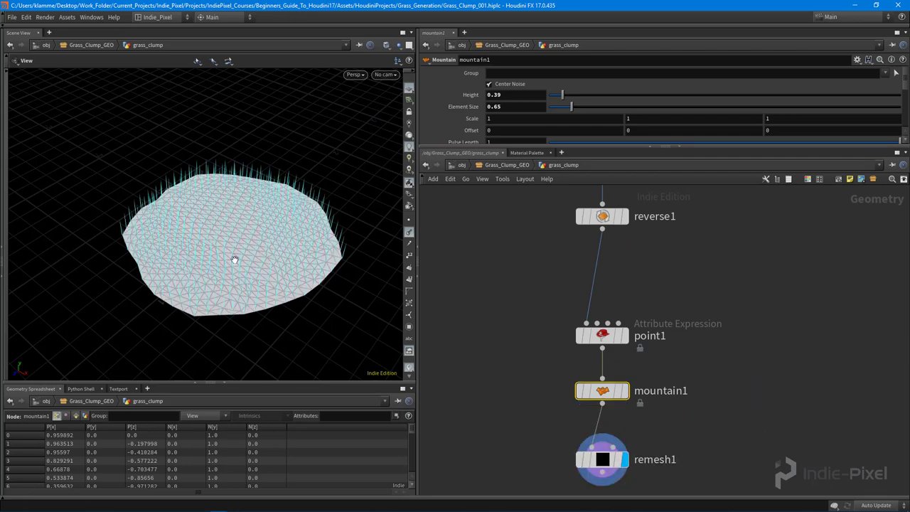
{"action": "left_click_drag", "start_coordinate": [245, 288], "coordinate": [278, 283]}
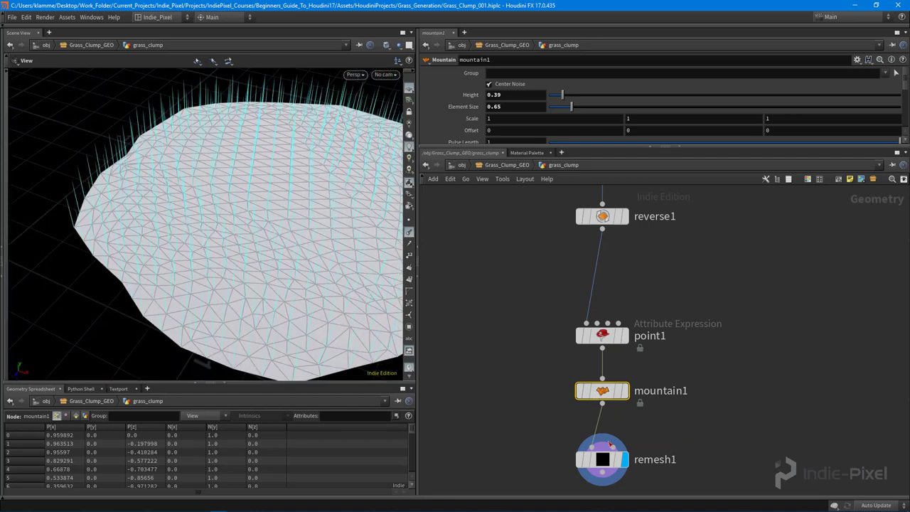
{"action": "left_click_drag", "start_coordinate": [609, 444], "coordinate": [607, 279]}
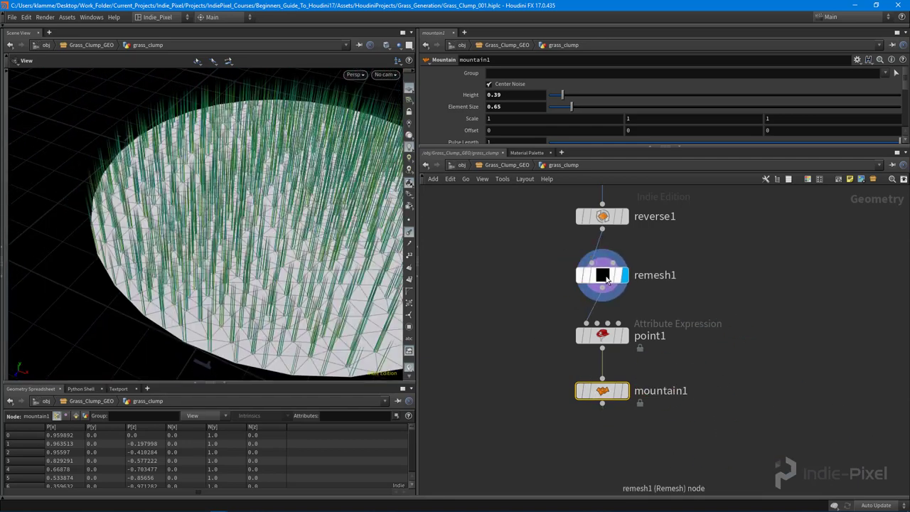
{"action": "left_click", "coordinate": [623, 391]}
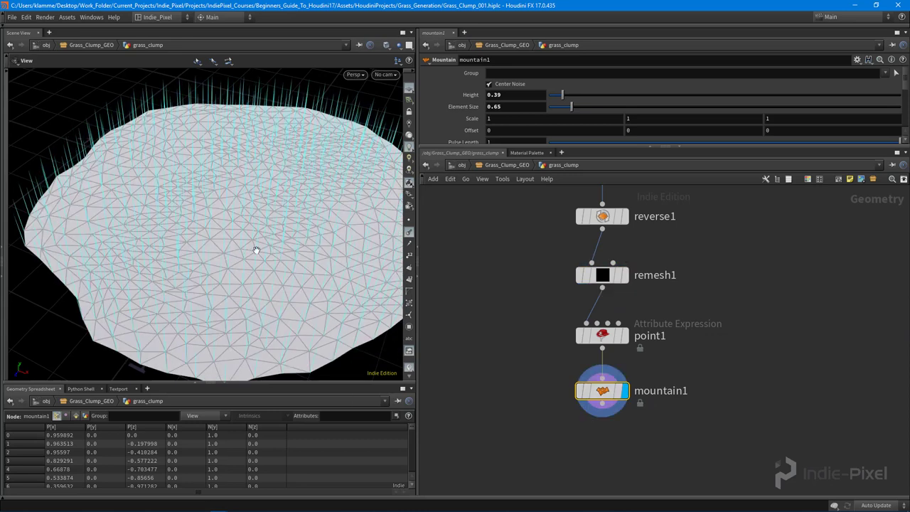
{"action": "scroll", "coordinate": [256, 250], "scroll_direction": "up", "scroll_amount": 5}
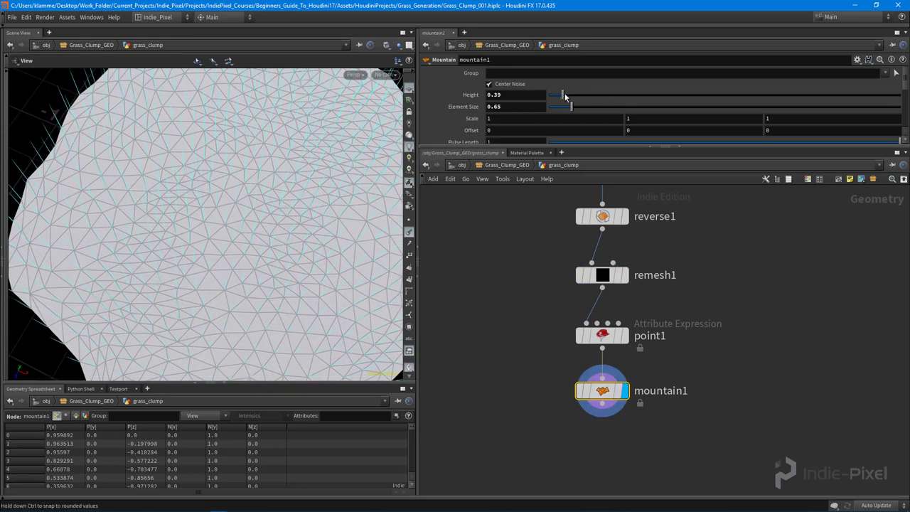
Raise the mountain Height to 0.9, then rewire remesh1 after mountain1 and display it.
{"action": "left_click_drag", "start_coordinate": [566, 97], "coordinate": [580, 95]}
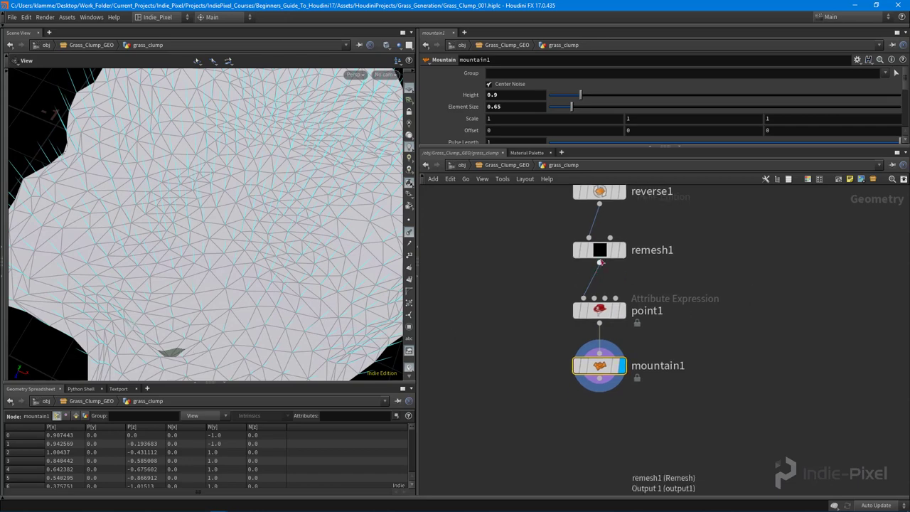
{"action": "left_click_drag", "start_coordinate": [601, 249], "coordinate": [602, 435]}
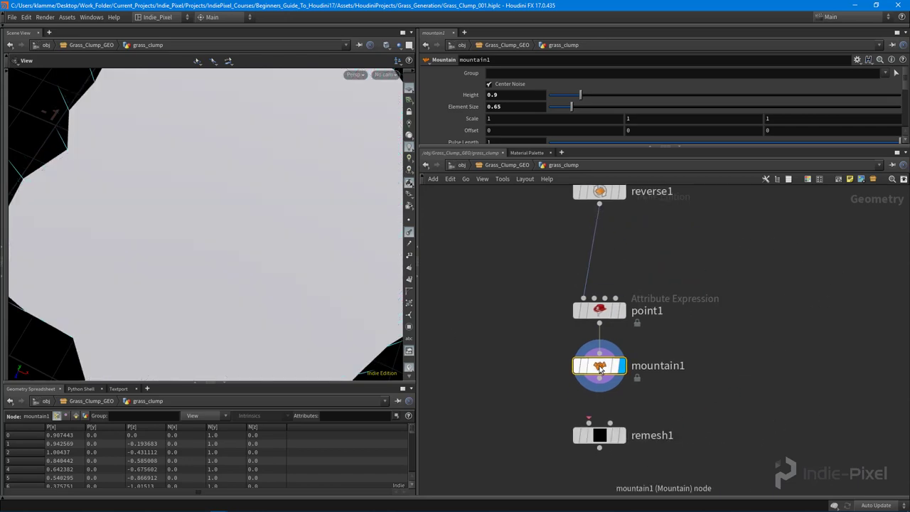
{"action": "left_click_drag", "start_coordinate": [600, 388], "coordinate": [615, 429]}
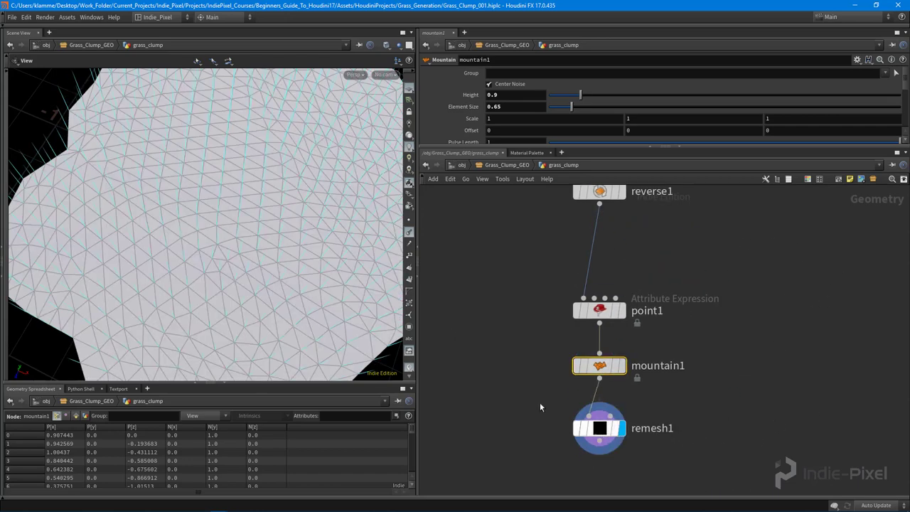
{"action": "scroll", "coordinate": [171, 230], "scroll_direction": "down", "scroll_amount": 5}
{"action": "left_click_drag", "start_coordinate": [171, 230], "coordinate": [228, 186]}
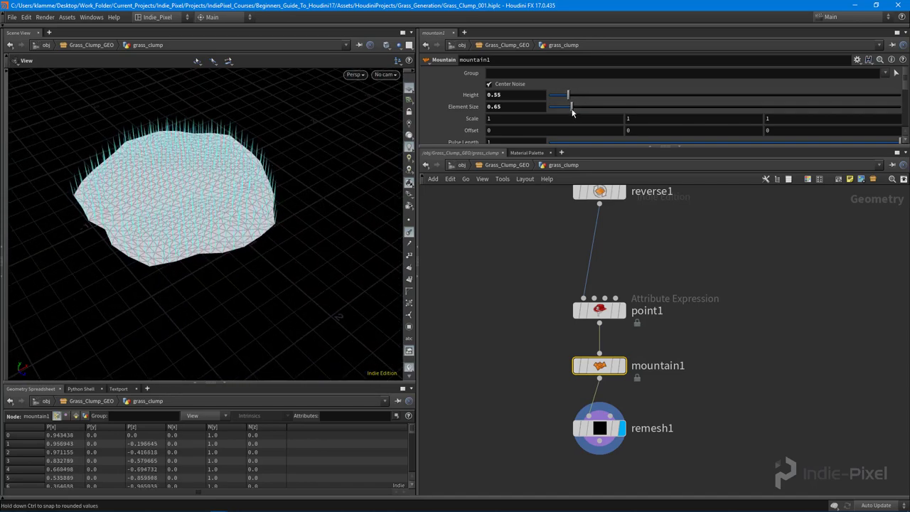
Set mountain1's Height to 0.55 and Element Size to 0.69 for broader, softer bumps.
{"action": "mouse_move", "coordinate": [573, 112]}
{"action": "left_mouse_down"}
{"action": "mouse_move", "coordinate": [635, 108]}
{"action": "mouse_move", "coordinate": [565, 114]}
{"action": "mouse_move", "coordinate": [572, 116]}
{"action": "left_mouse_up"}
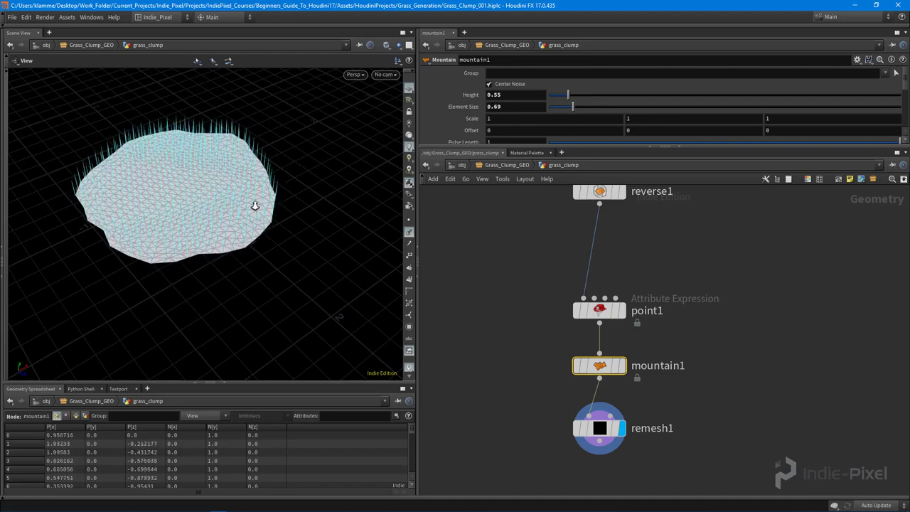
{"action": "left_click_drag", "start_coordinate": [255, 205], "coordinate": [213, 234]}
{"action": "scroll", "coordinate": [709, 313], "scroll_direction": "down", "scroll_amount": 5}
Box-select point1, mountain1 and remesh1 and move them up under reverse1.
{"action": "left_click_drag", "start_coordinate": [698, 318], "coordinate": [559, 457]}
{"action": "left_click_drag", "start_coordinate": [622, 333], "coordinate": [622, 309]}
{"action": "left_click_drag", "start_coordinate": [235, 266], "coordinate": [216, 247]}
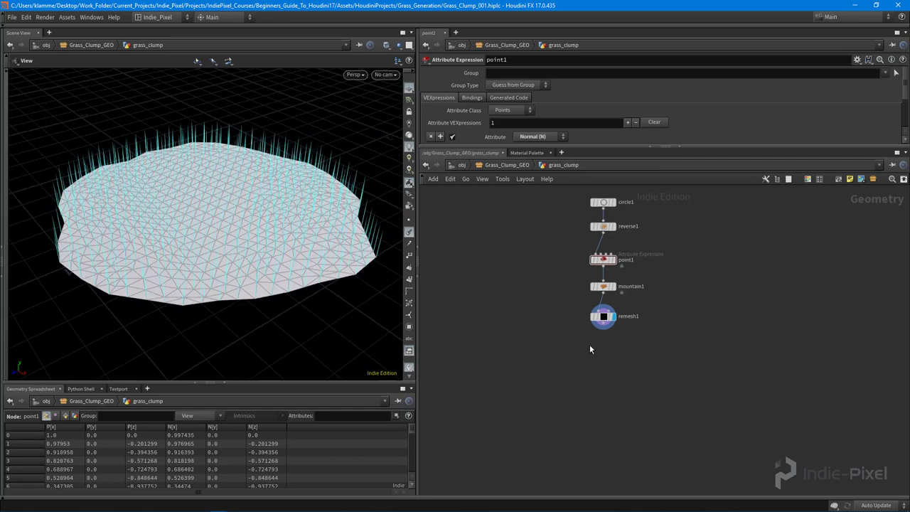
{"action": "scroll", "coordinate": [592, 352], "scroll_direction": "up", "scroll_amount": 3}
Create an Attribute Wrangle, attribwrangle1, below remesh1 and wire remesh1 into it.
{"action": "key", "text": "Tab"}
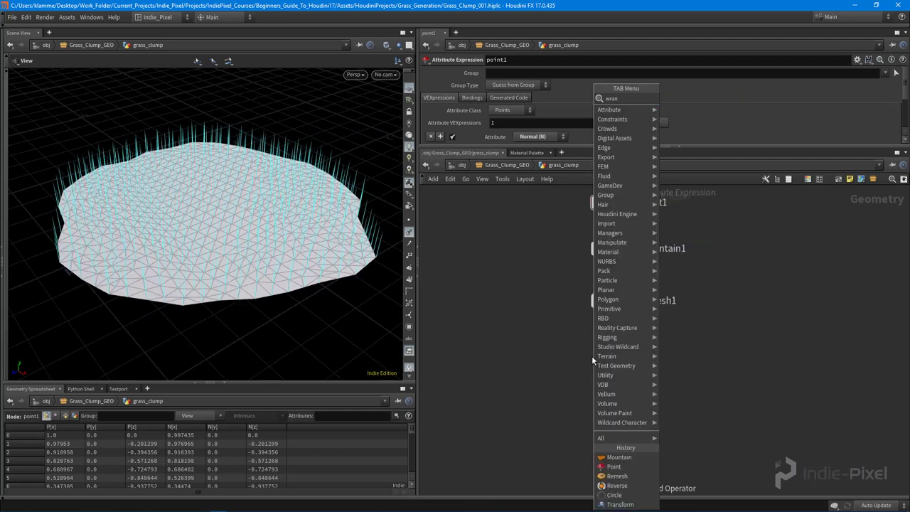
{"action": "key", "text": "Return"}
{"action": "left_click", "coordinate": [608, 382]}
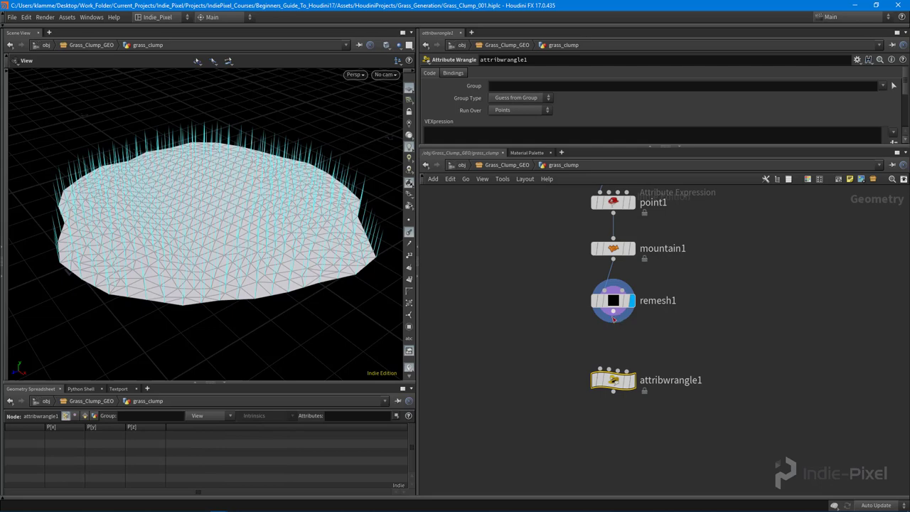
{"action": "left_click", "coordinate": [612, 312]}
{"action": "left_click", "coordinate": [613, 369]}
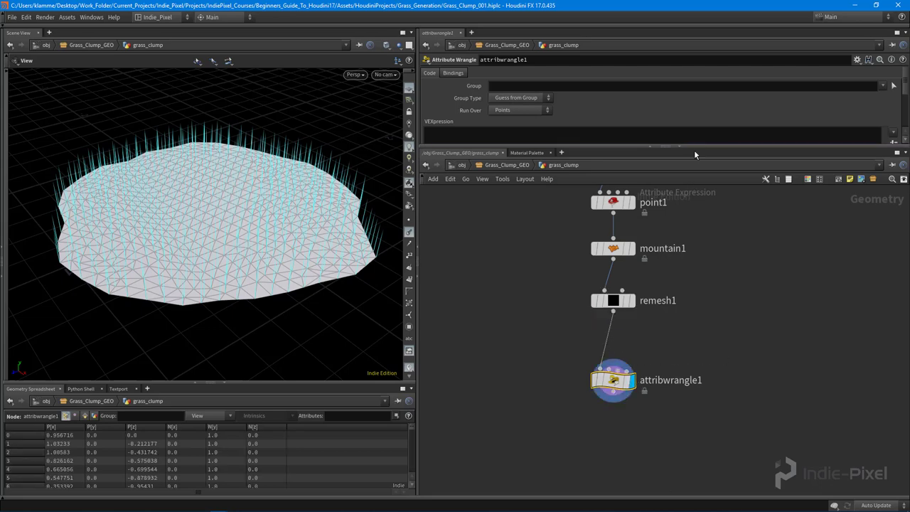
Drag the pane divider down to give the wrangle's VEXpression field more room.
{"action": "left_click_drag", "start_coordinate": [694, 148], "coordinate": [693, 238]}
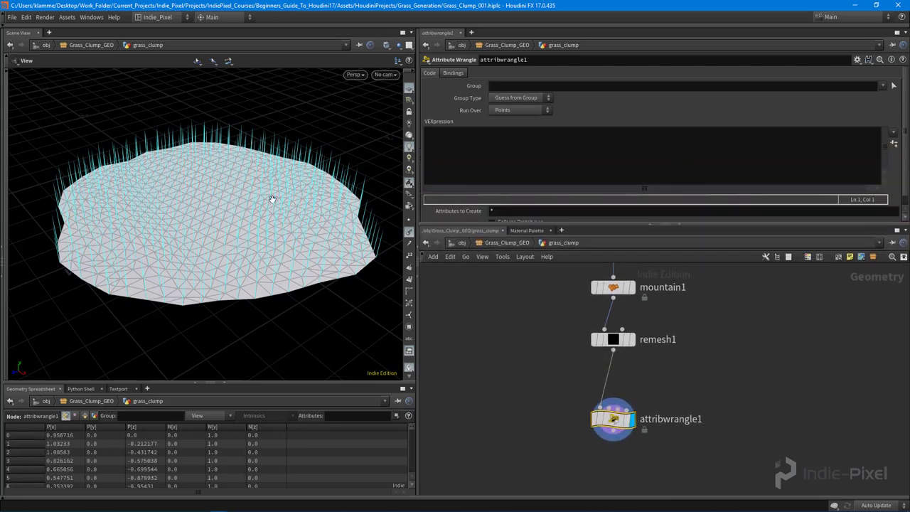
{"action": "left_click_drag", "start_coordinate": [270, 197], "coordinate": [240, 214]}
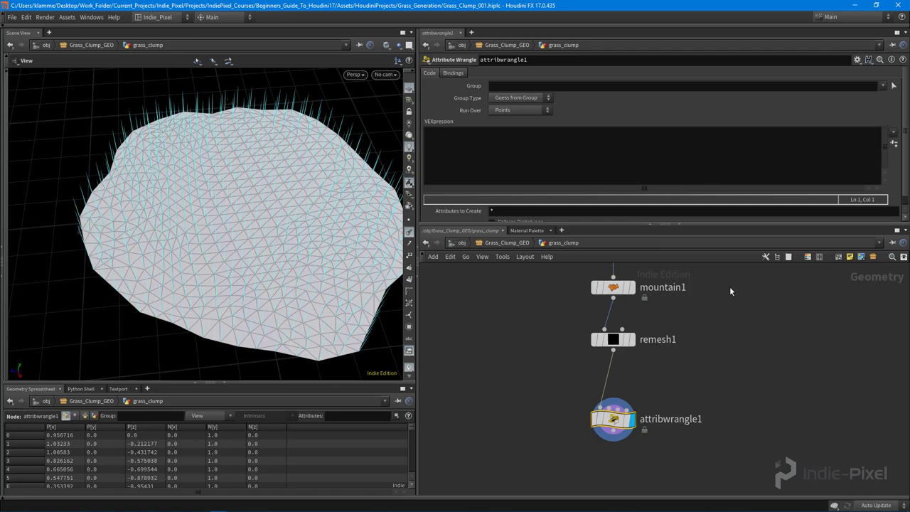
{"action": "left_click", "coordinate": [516, 145]}
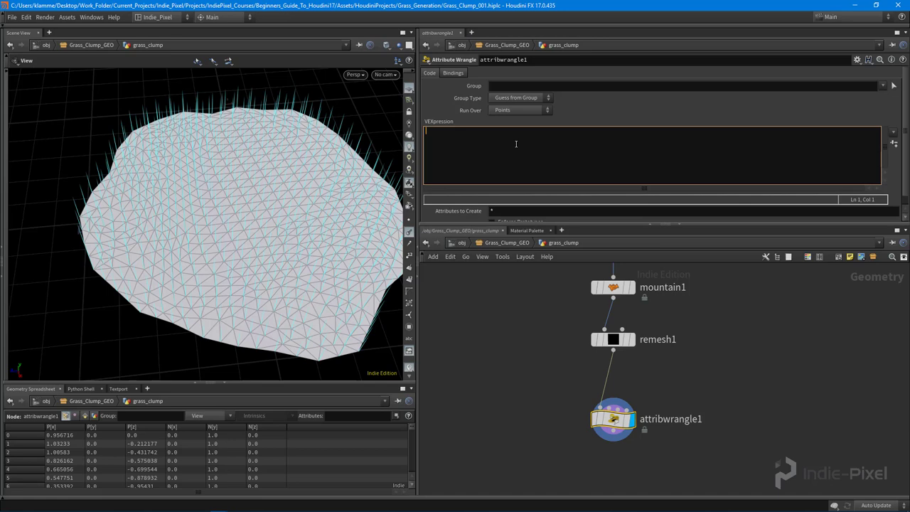
Write 'vector center = getbbox_center()' in the wrangle code while displaying remesh1.
{"action": "type", "text": "vector"}
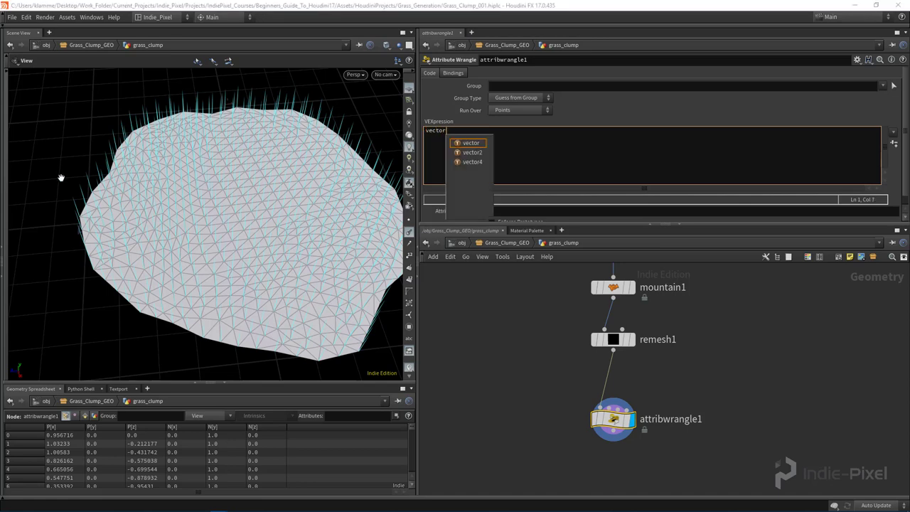
{"action": "left_click_drag", "start_coordinate": [267, 267], "coordinate": [341, 232]}
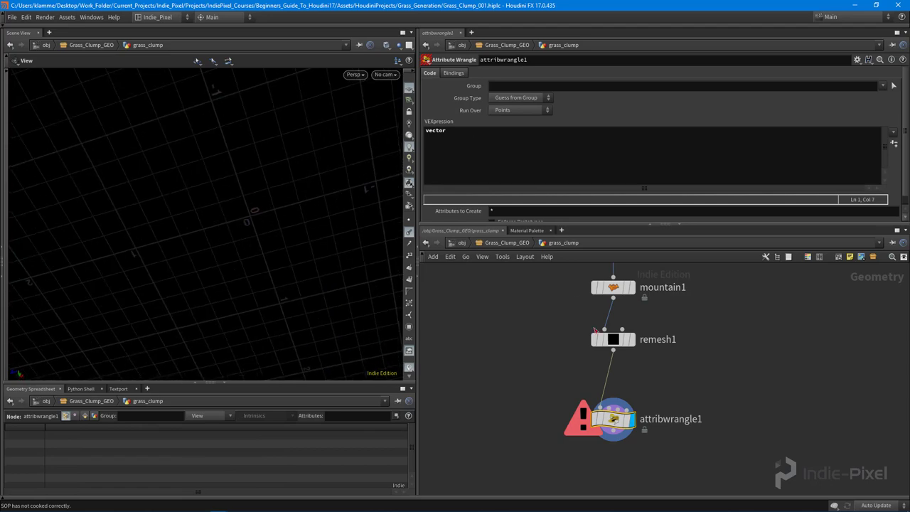
{"action": "left_click", "coordinate": [601, 338]}
{"action": "left_click", "coordinate": [631, 339]}
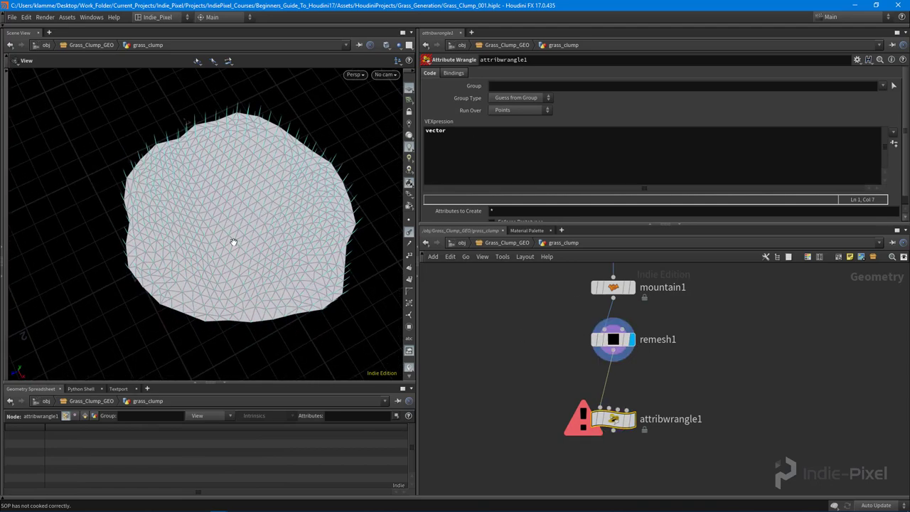
{"action": "left_click_drag", "start_coordinate": [243, 214], "coordinate": [294, 207]}
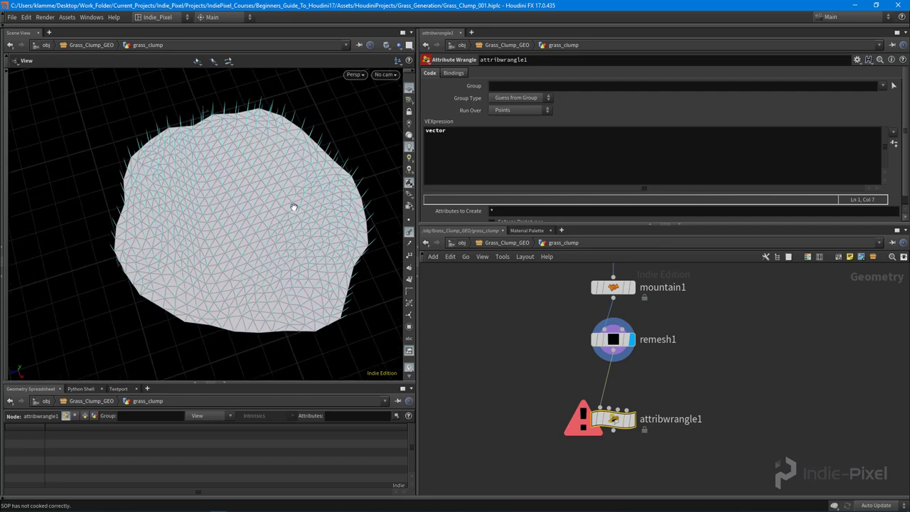
{"action": "left_click", "coordinate": [462, 133]}
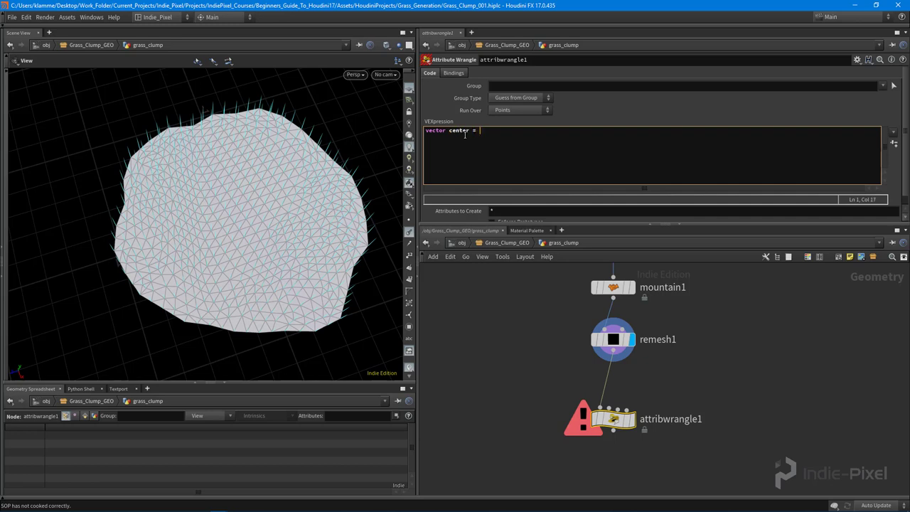
{"action": "type", "text": "center = getb"}
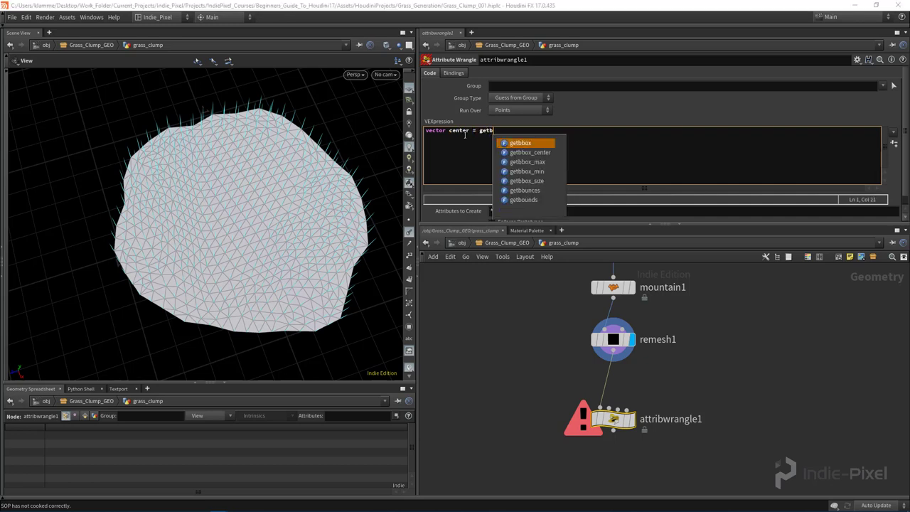
{"action": "type", "text": "box_ce"}
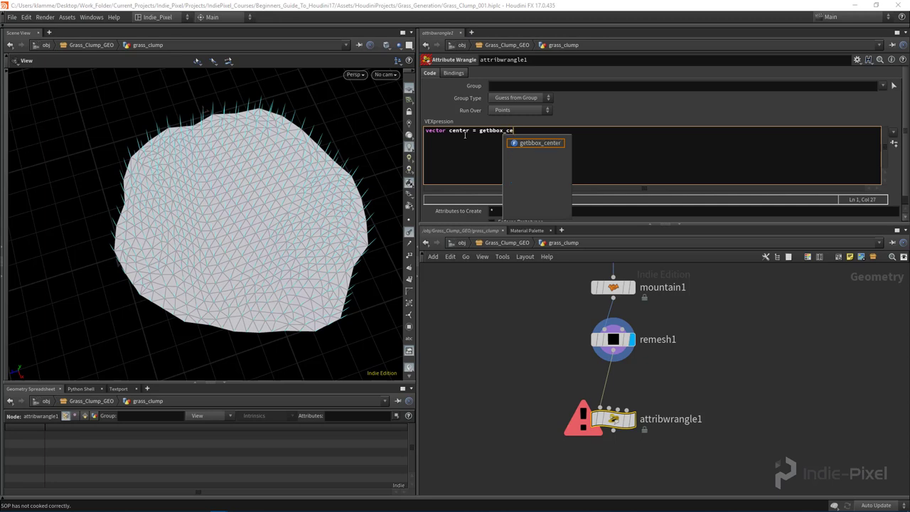
{"action": "type", "text": "nter()"}
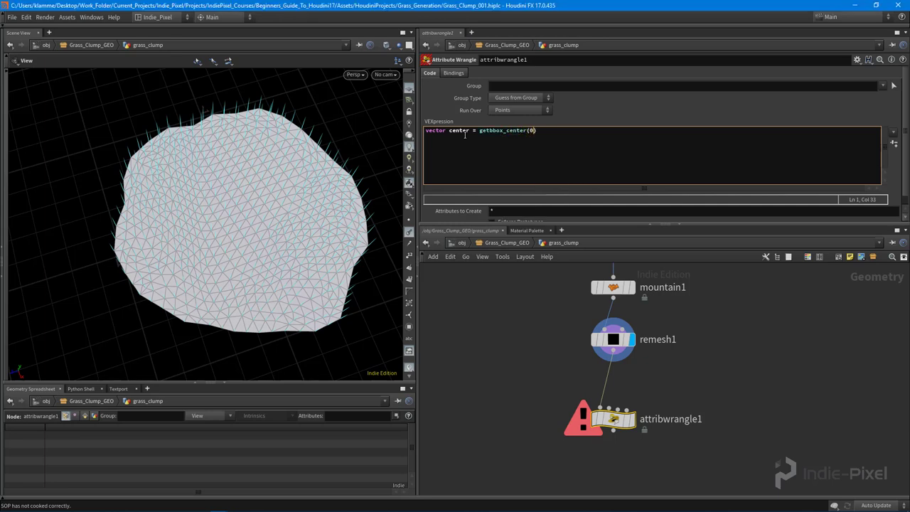
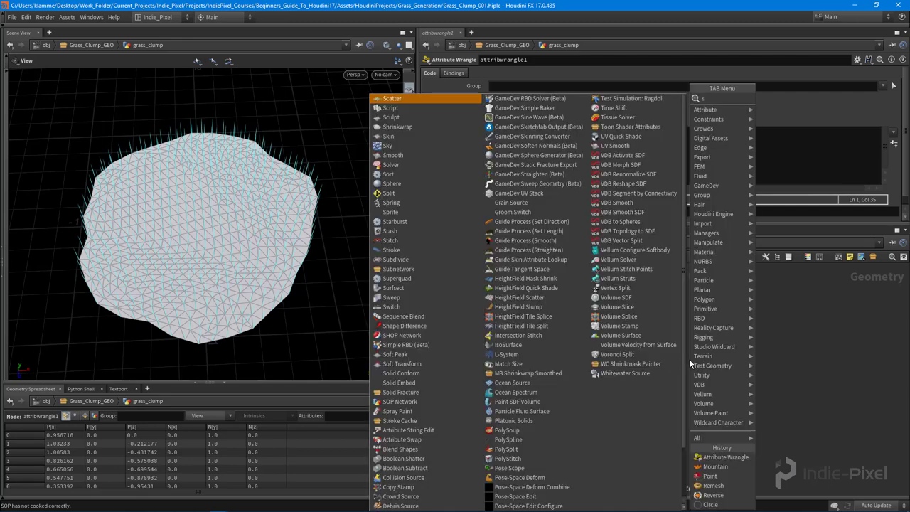
Add a Sphere node to the network next to remesh1.
{"action": "key", "text": "Return"}
{"action": "left_click", "coordinate": [690, 360]}
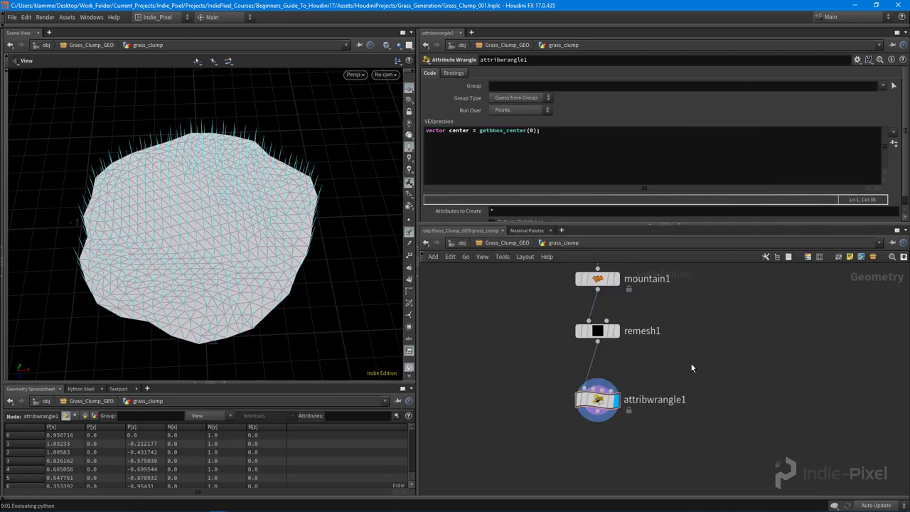
{"action": "scroll", "coordinate": [659, 364], "scroll_direction": "up", "scroll_amount": 3}
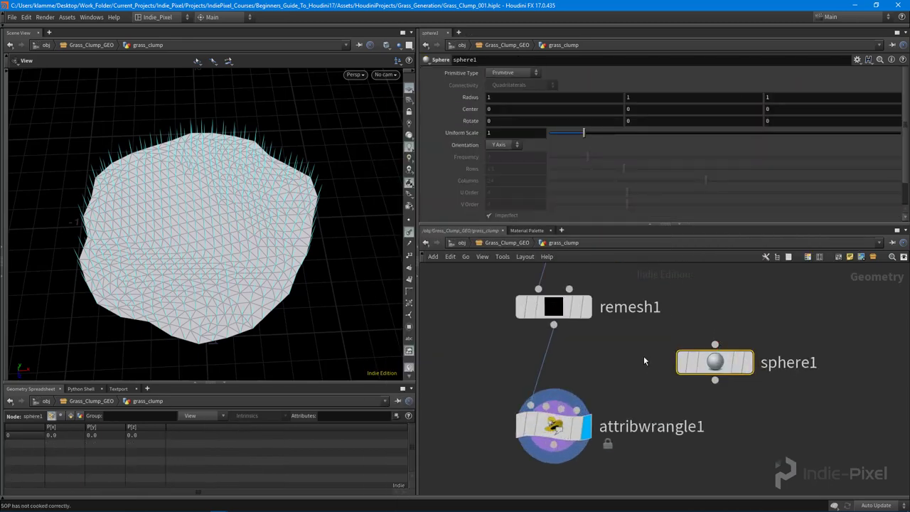
{"action": "middle_click_drag", "start_coordinate": [644, 355], "coordinate": [666, 340]}
{"action": "left_click", "coordinate": [576, 309]}
{"action": "left_click_drag", "start_coordinate": [730, 349], "coordinate": [724, 363]}
Display the sphere in wireframe, with remesh1 templated as a reference mesh.
{"action": "left_click", "coordinate": [608, 291]}
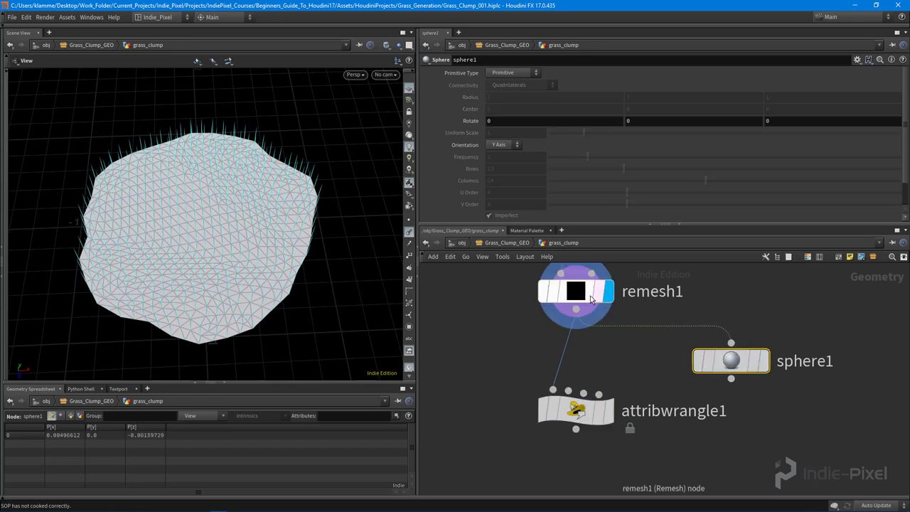
{"action": "left_click", "coordinate": [763, 361]}
{"action": "scroll", "coordinate": [307, 202], "scroll_direction": "down", "scroll_amount": 3}
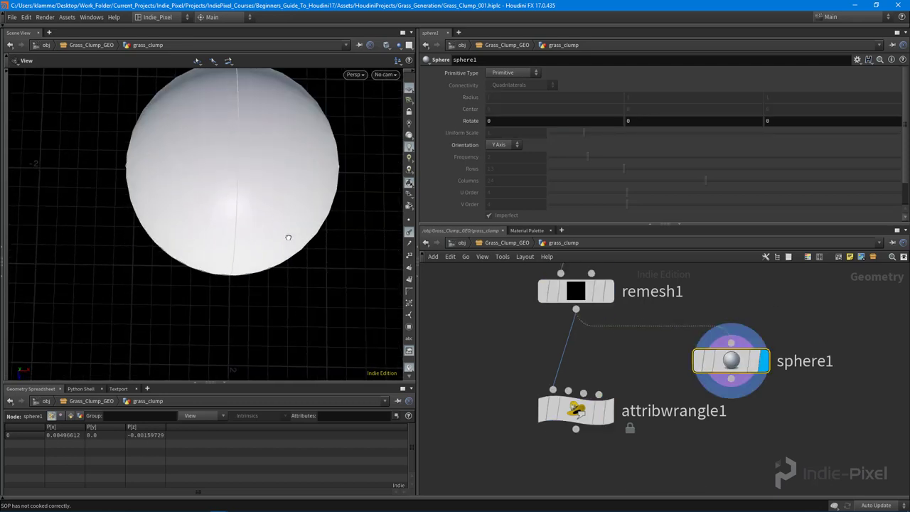
{"action": "key", "text": "w"}
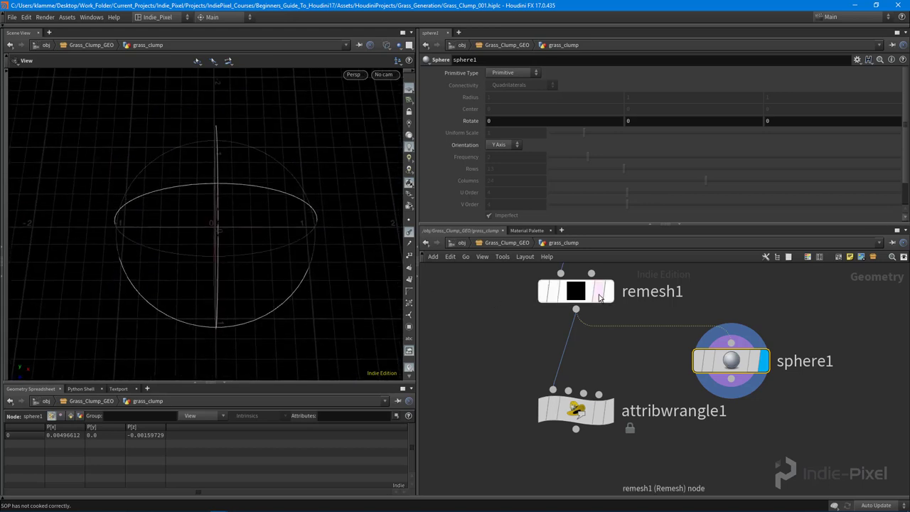
{"action": "left_click", "coordinate": [599, 290]}
{"action": "mouse_move", "coordinate": [262, 264]}
{"action": "left_mouse_down"}
{"action": "mouse_move", "coordinate": [260, 290]}
{"action": "mouse_move", "coordinate": [264, 264]}
{"action": "mouse_move", "coordinate": [254, 265]}
{"action": "left_mouse_up"}
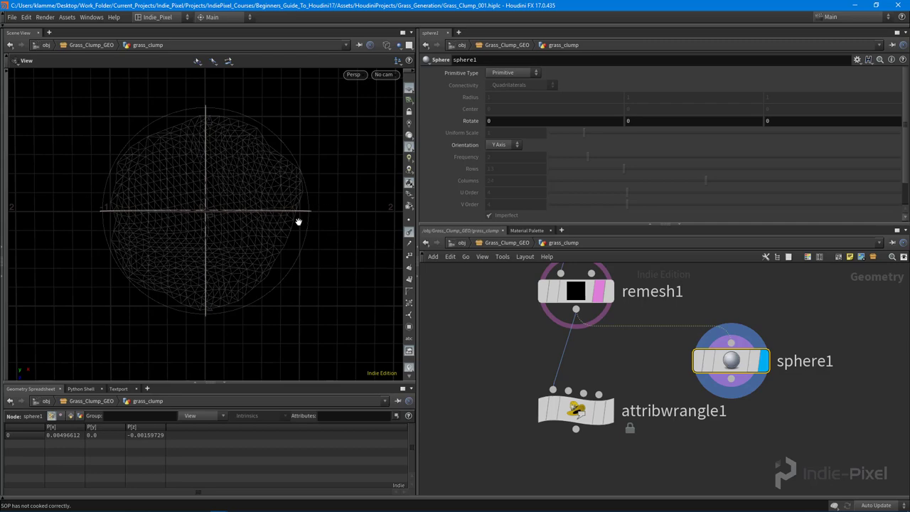
{"action": "left_click_drag", "start_coordinate": [230, 299], "coordinate": [260, 228]}
{"action": "middle_click_drag", "start_coordinate": [732, 388], "coordinate": [736, 350]}
Wire the sphere into attribwrangle1's second input and hide the viewport's normal spikes.
{"action": "left_click", "coordinate": [735, 344]}
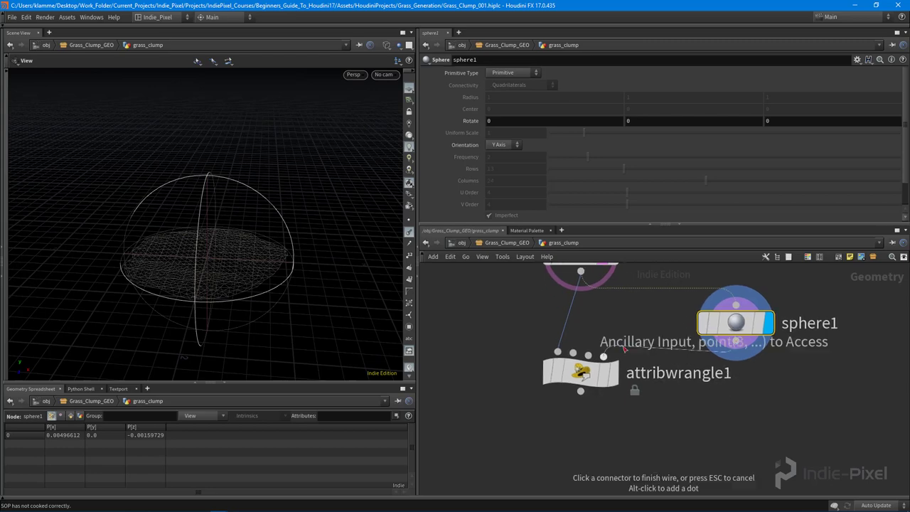
{"action": "left_click", "coordinate": [573, 352]}
{"action": "left_click_drag", "start_coordinate": [589, 377], "coordinate": [588, 386]}
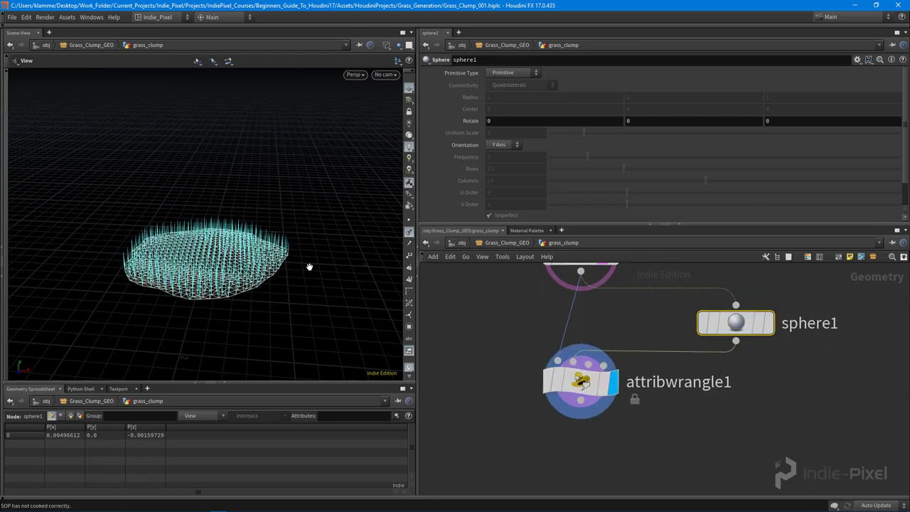
{"action": "left_click_drag", "start_coordinate": [309, 264], "coordinate": [376, 244]}
{"action": "left_click", "coordinate": [410, 237]}
{"action": "mouse_move", "coordinate": [255, 227]}
{"action": "left_mouse_down"}
{"action": "mouse_move", "coordinate": [217, 177]}
{"action": "mouse_move", "coordinate": [266, 235]}
{"action": "mouse_move", "coordinate": [330, 265]}
{"action": "left_mouse_up"}
Restore smooth shading and place the cursor at the end of the wrangle's first VEX line.
{"action": "key", "text": "w"}
{"action": "middle_click_drag", "start_coordinate": [659, 313], "coordinate": [659, 368]}
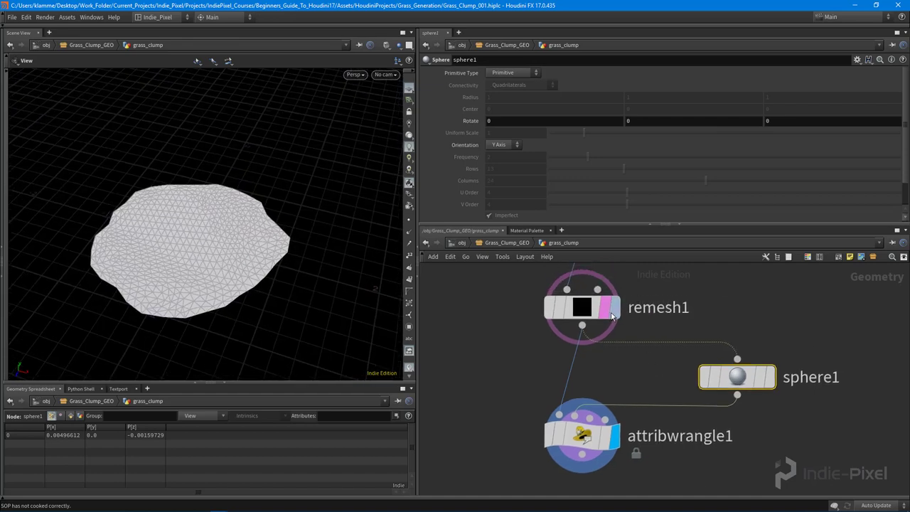
{"action": "scroll", "coordinate": [654, 350], "scroll_direction": "down", "scroll_amount": 2}
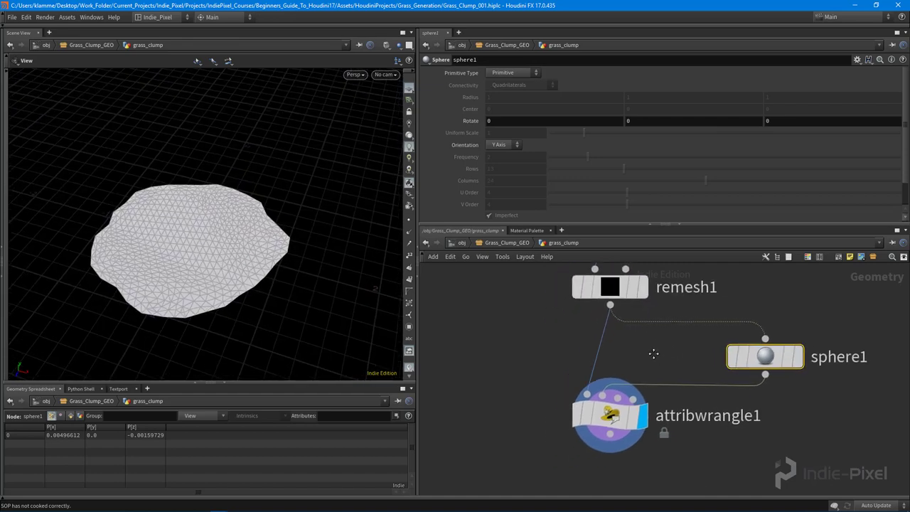
{"action": "left_click", "coordinate": [619, 404]}
{"action": "left_click", "coordinate": [565, 130]}
Add 'vector boxmax = getbbox_max(1);' as VEX line 2, then select sphere1.
{"action": "key", "text": "Return"}
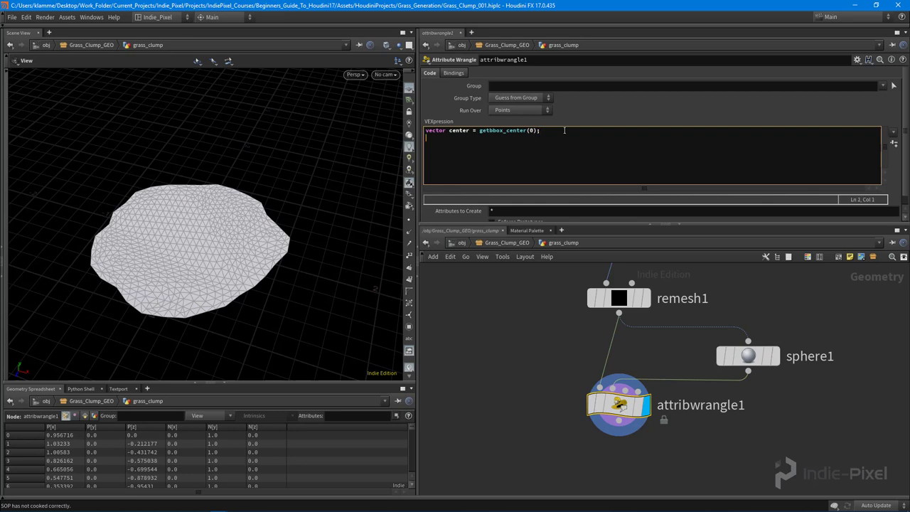
{"action": "type", "text": "vector boxmax = getbb"}
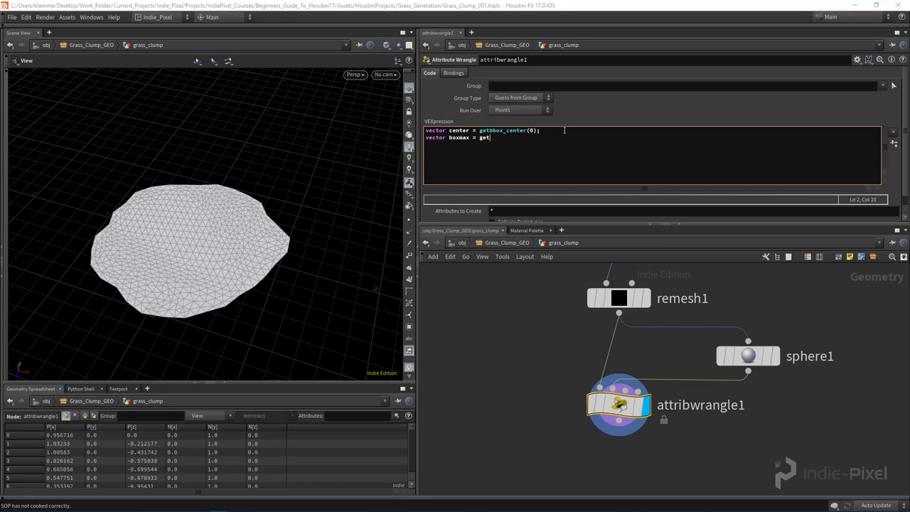
{"action": "key", "text": "Down"}
{"action": "key", "text": "Down"}
{"action": "key", "text": "Return"}
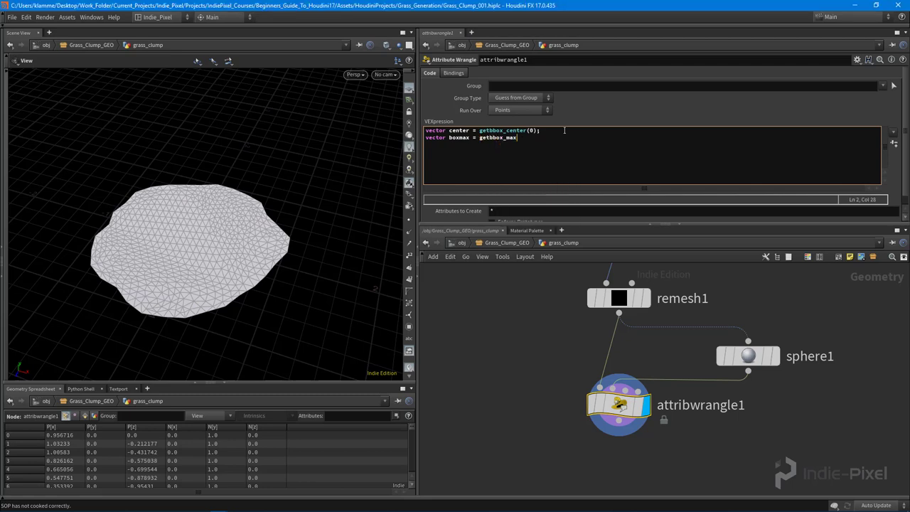
{"action": "type", "text": "()"}
{"action": "type", "text": "1"}
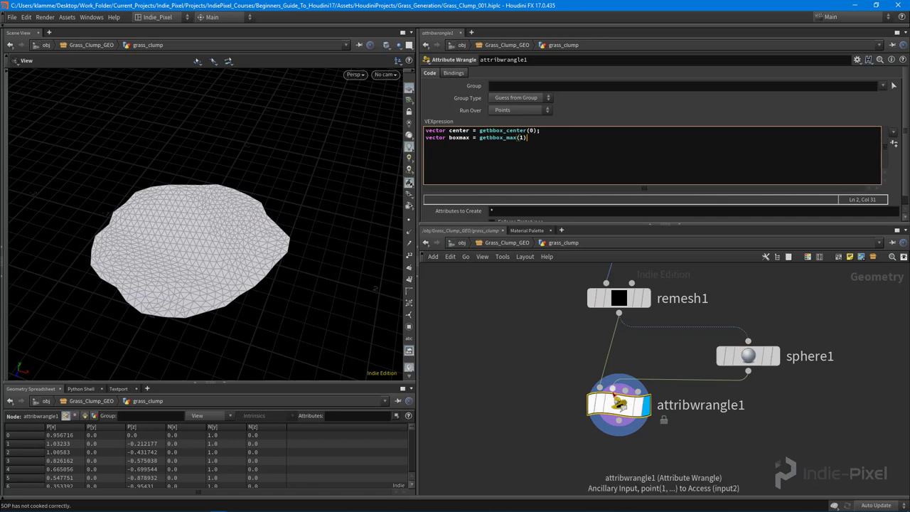
{"action": "type", "text": ";"}
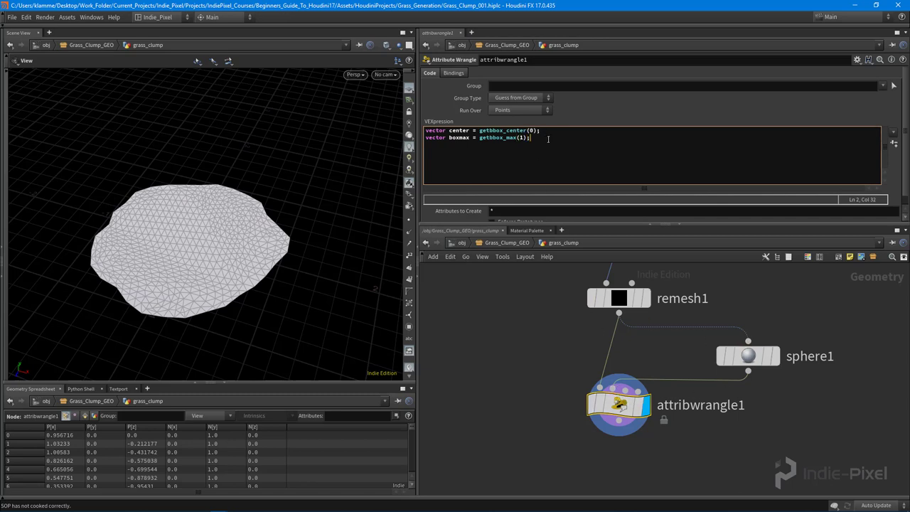
{"action": "left_click", "coordinate": [747, 355]}
Set sphere1's Primitive Type to Polygon and display attribwrangle1's result.
{"action": "left_click", "coordinate": [509, 73]}
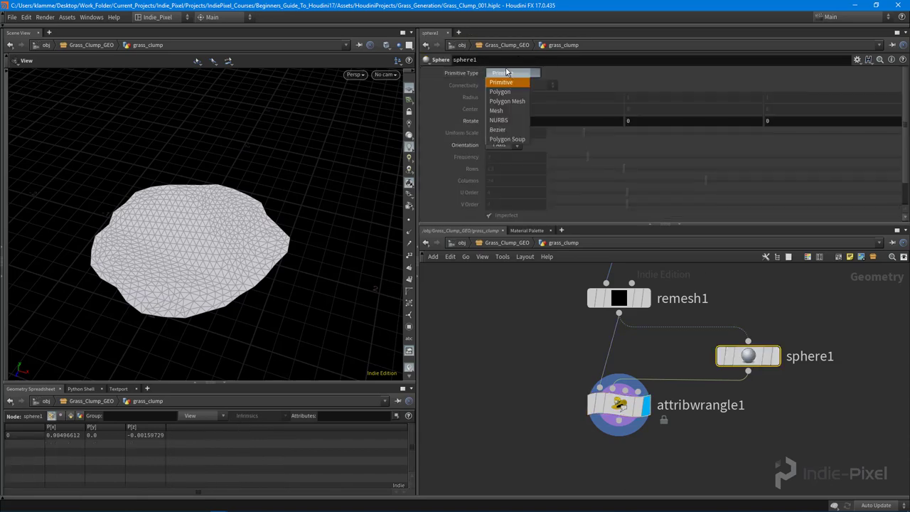
{"action": "left_click", "coordinate": [512, 93]}
{"action": "left_click", "coordinate": [775, 356]}
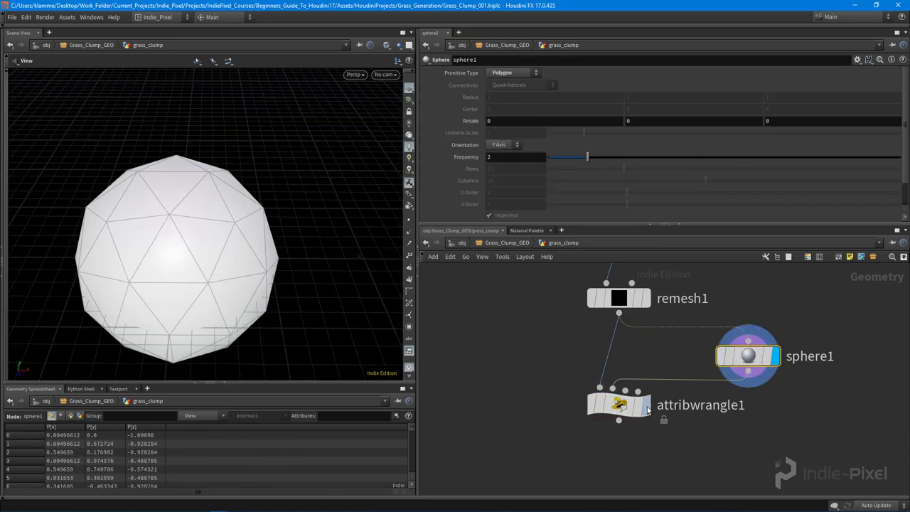
{"action": "left_click", "coordinate": [621, 411]}
{"action": "scroll", "coordinate": [234, 199], "scroll_direction": "up", "scroll_amount": 5}
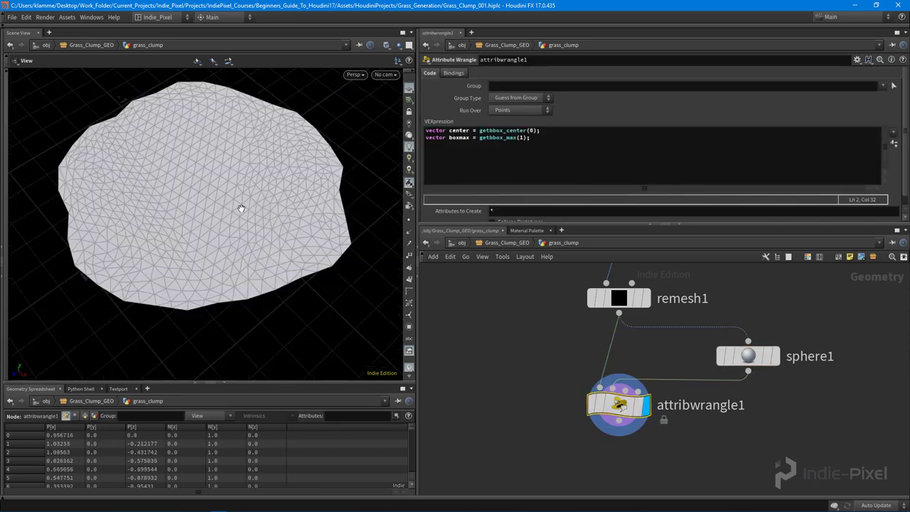
{"action": "left_click_drag", "start_coordinate": [231, 188], "coordinate": [219, 189]}
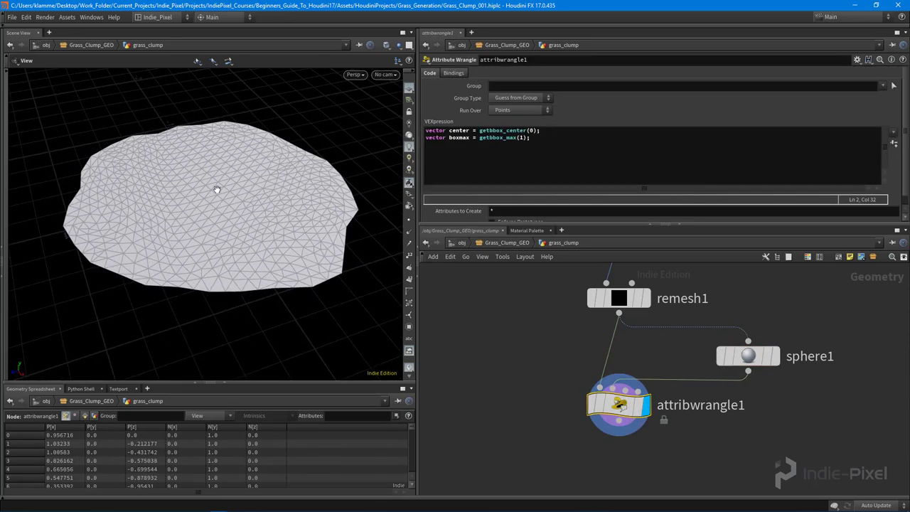
Open a new empty line after the boxmax line in the wrangle code.
{"action": "left_click", "coordinate": [464, 131]}
{"action": "double_click", "coordinate": [459, 130]}
{"action": "double_click", "coordinate": [460, 137]}
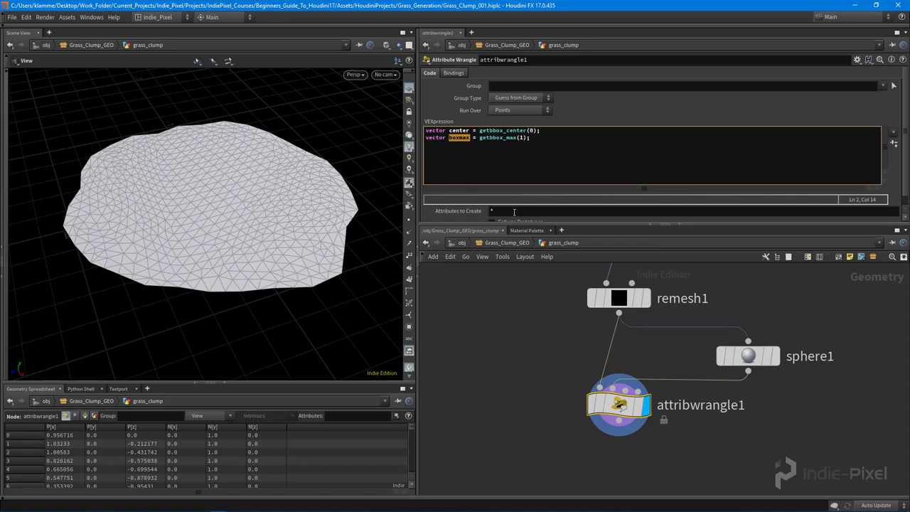
{"action": "left_click", "coordinate": [458, 129]}
{"action": "left_click_drag", "start_coordinate": [207, 211], "coordinate": [270, 188]}
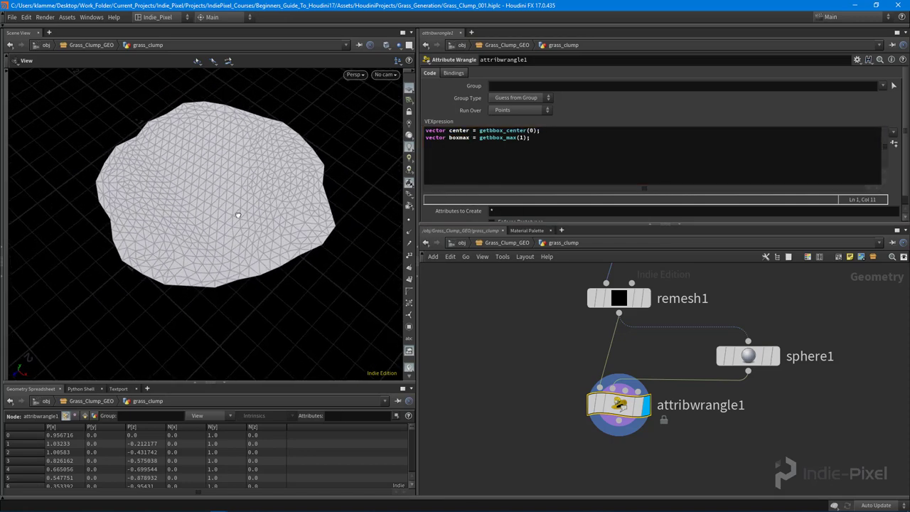
{"action": "left_click_drag", "start_coordinate": [164, 223], "coordinate": [186, 214]}
{"action": "left_click", "coordinate": [562, 141]}
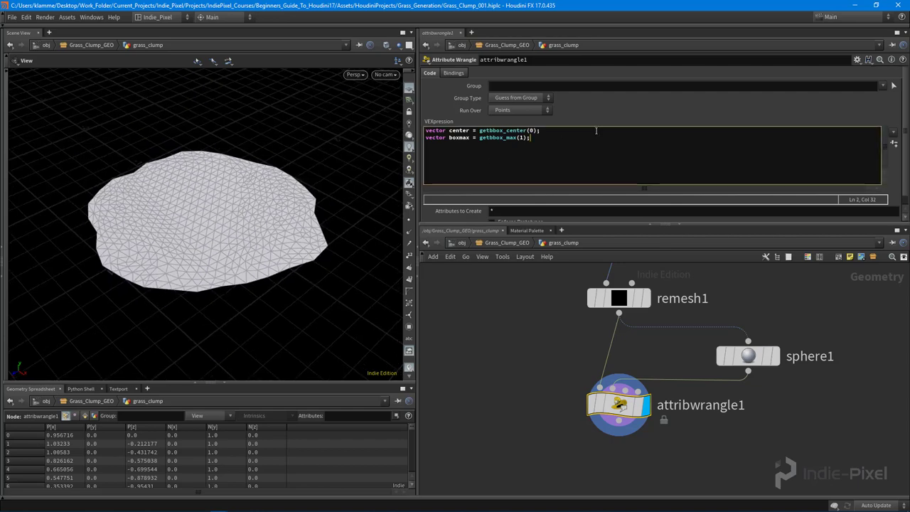
{"action": "key", "text": "Return"}
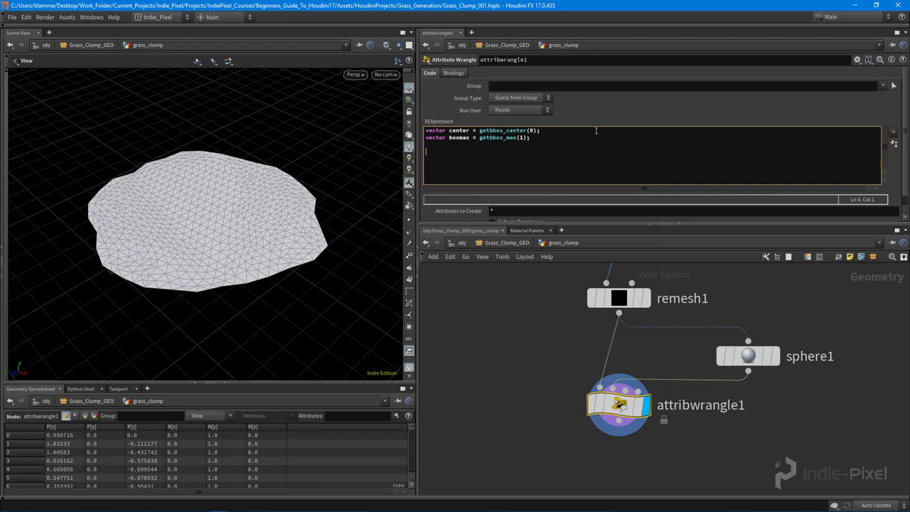
Write 'float gradient = fit(@P, center, boxmax, 0, 1);', fixing the mistyped o to 0.
{"action": "type", "text": "float gradient = fit(@P, center, boxmax, o,"}
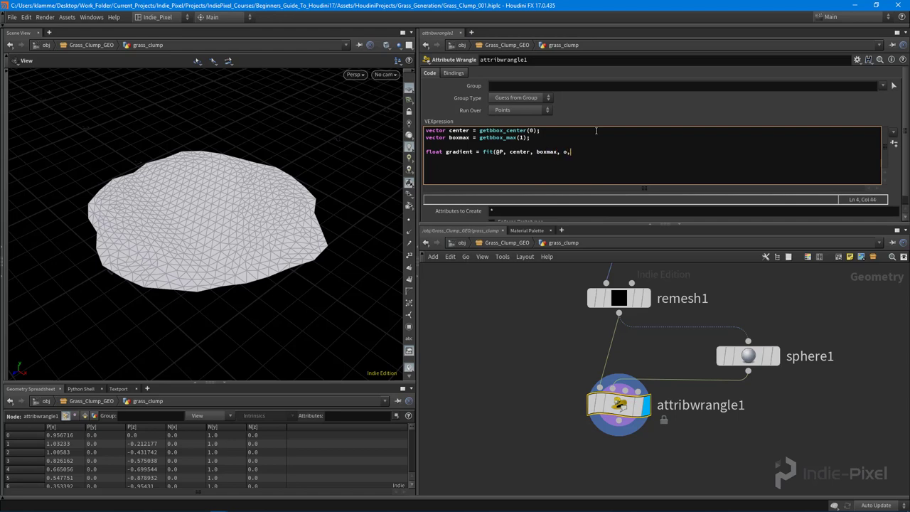
{"action": "type", "text": " 1)"}
{"action": "key", "text": "Left"}
{"action": "key", "text": "BackSpace"}
{"action": "type", "text": "0, 1);"}
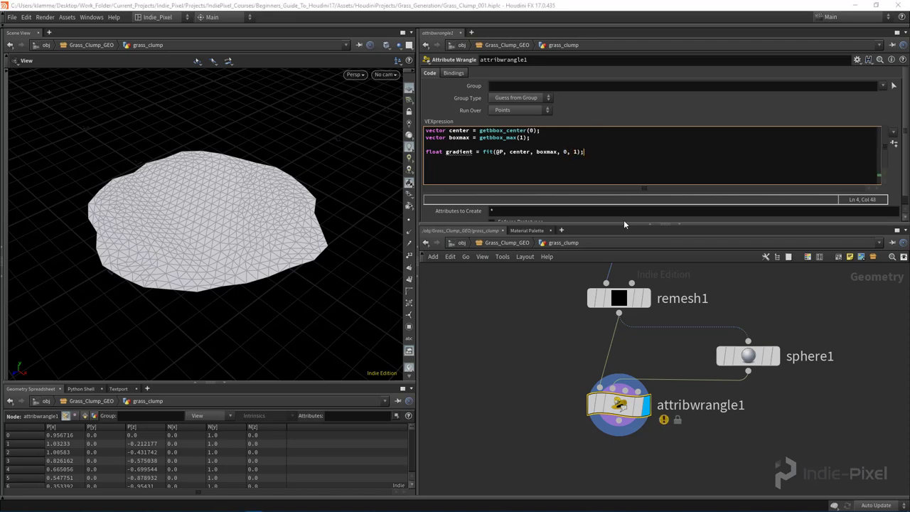
{"action": "left_click_drag", "start_coordinate": [199, 240], "coordinate": [248, 238]}
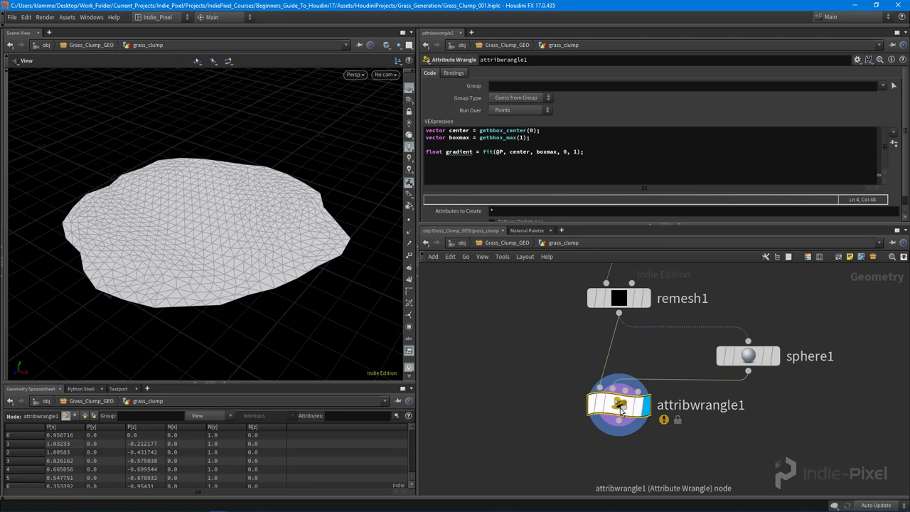
Check the wrangle's info panel and fit arguments, then go to the empty line above gradient.
{"action": "middle_click", "coordinate": [621, 411]}
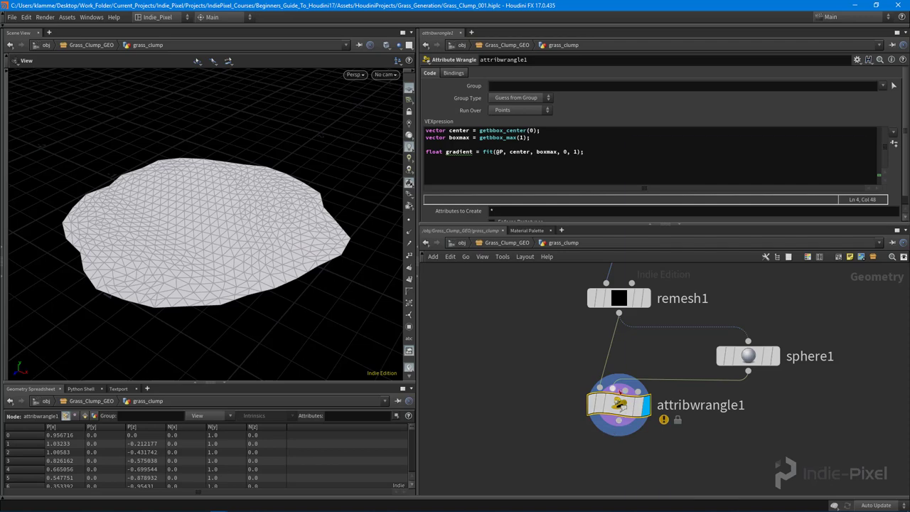
{"action": "middle_click_drag", "start_coordinate": [620, 411], "coordinate": [687, 385]}
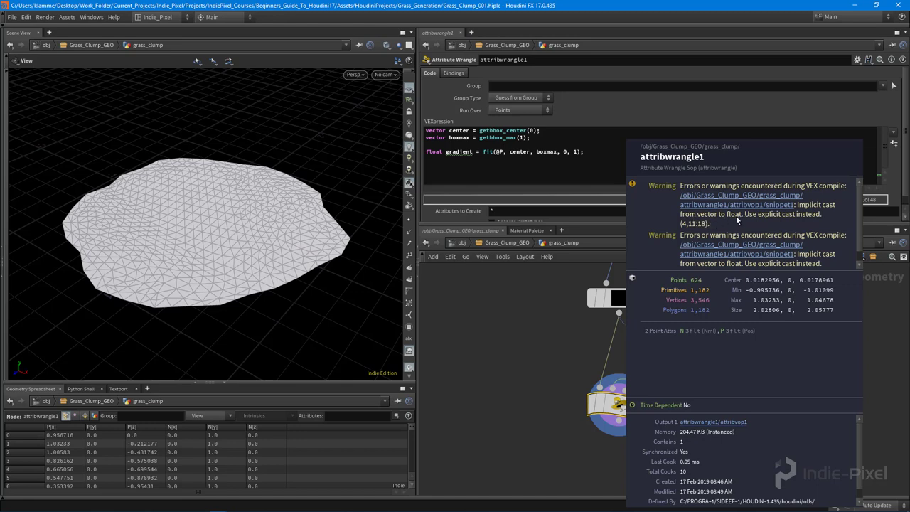
{"action": "left_click_drag", "start_coordinate": [504, 152], "coordinate": [496, 152]}
{"action": "double_click", "coordinate": [527, 151]}
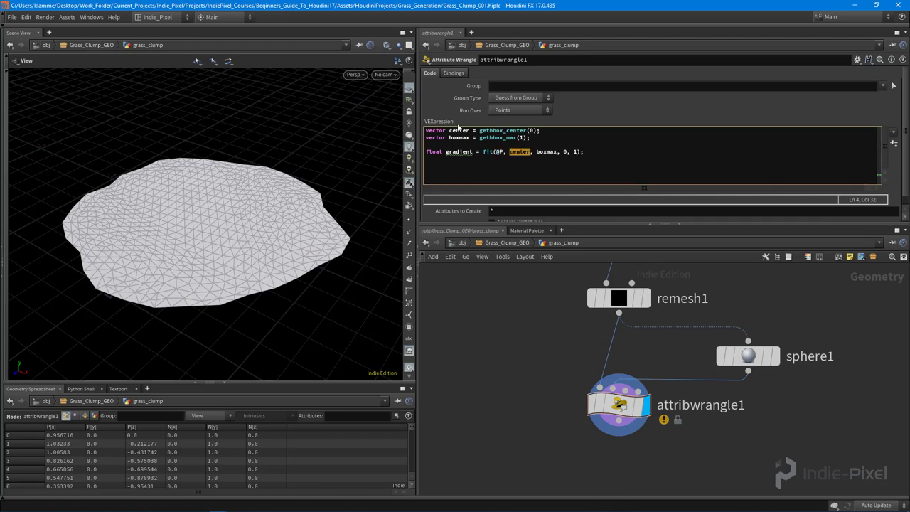
{"action": "double_click", "coordinate": [547, 152]}
{"action": "double_click", "coordinate": [565, 152]}
{"action": "left_click", "coordinate": [581, 151]}
{"action": "left_click", "coordinate": [569, 153]}
{"action": "left_click", "coordinate": [481, 147]}
Add 'float centerDistance = distance(center, boxmax);' above the gradient line and save the scene.
{"action": "key", "text": "Return"}
{"action": "type", "text": "float "}
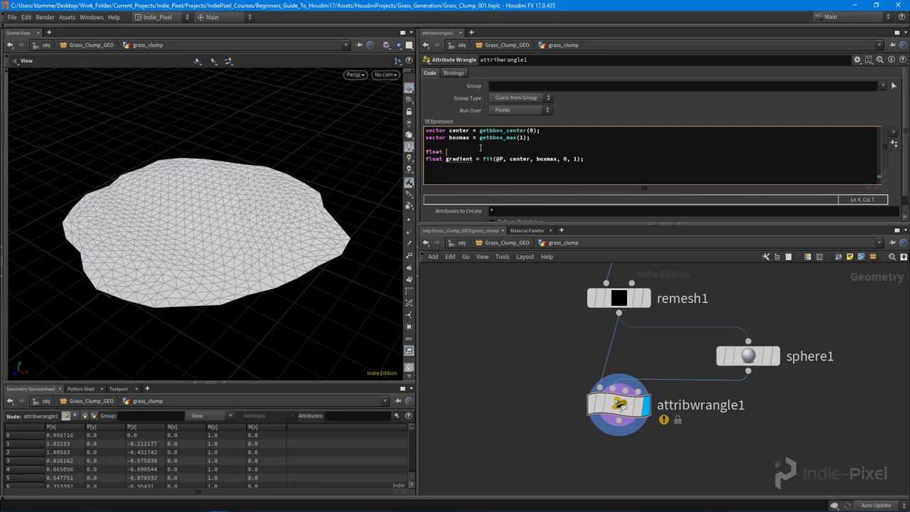
{"action": "type", "text": "dist"}
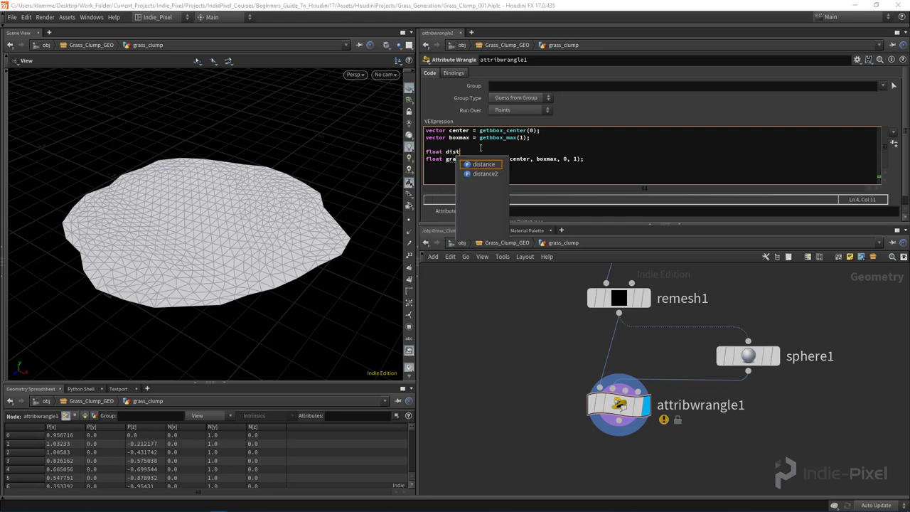
{"action": "key", "text": "BackSpace"}
{"action": "key", "text": "BackSpace"}
{"action": "key", "text": "BackSpace"}
{"action": "key", "text": "BackSpace"}
{"action": "type", "text": "centerDi"}
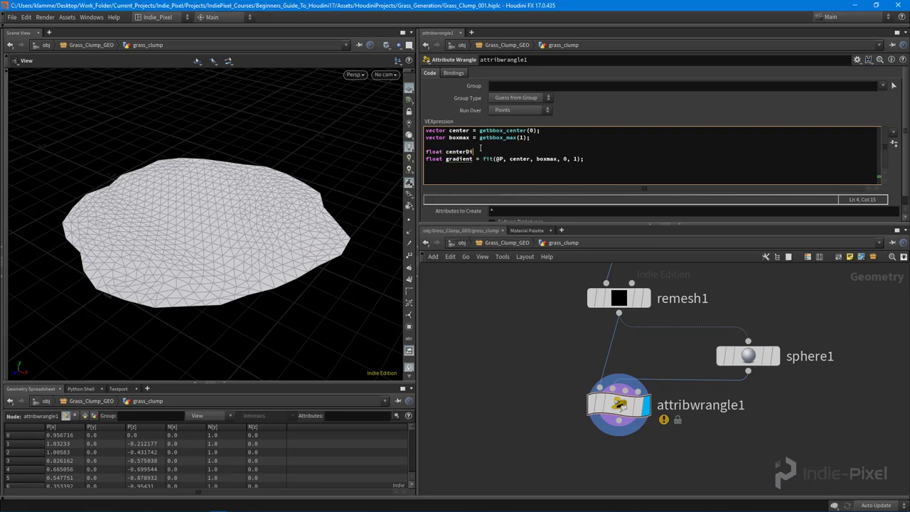
{"action": "type", "text": "stance = distan"}
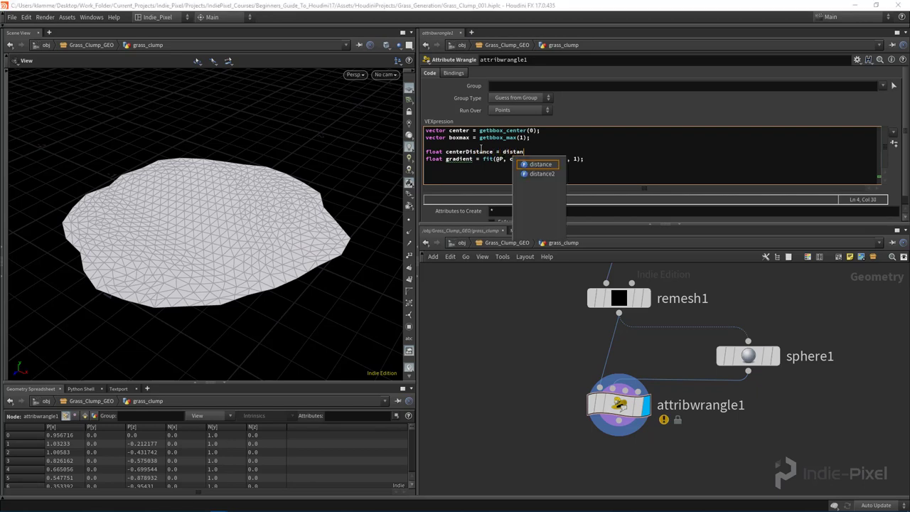
{"action": "type", "text": "ce(center"}
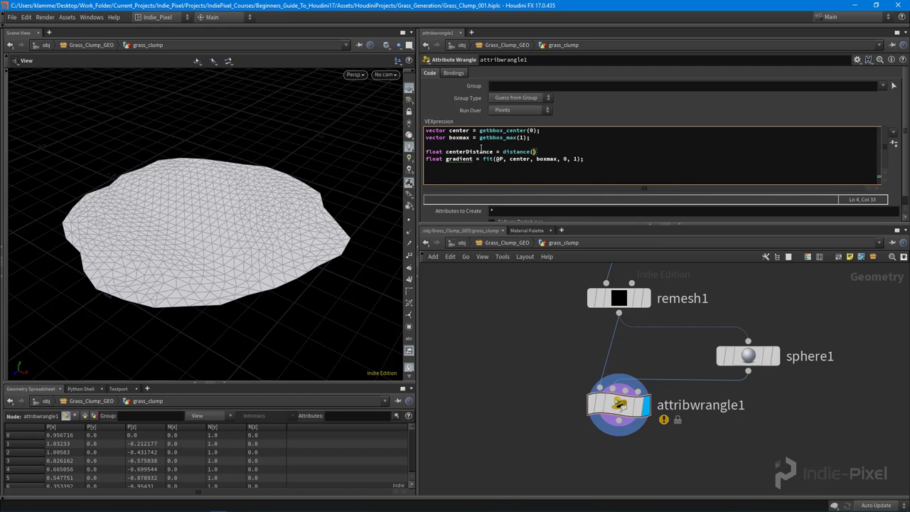
{"action": "type", "text": ", boxmax);"}
{"action": "key", "text": "ctrl+s"}
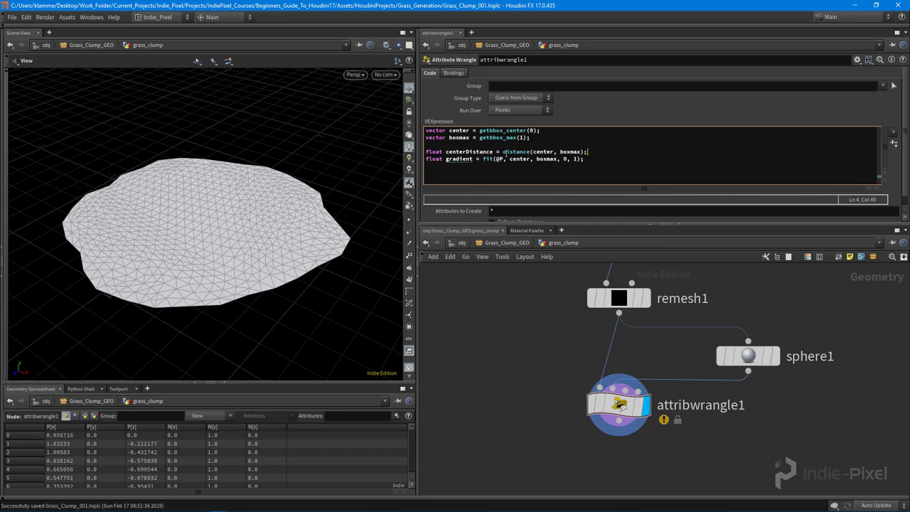
Highlight the distance call and the centerDistance variable to explain them.
{"action": "double_click", "coordinate": [504, 151]}
{"action": "double_click", "coordinate": [486, 153]}
{"action": "left_click", "coordinate": [486, 152]}
{"action": "double_click", "coordinate": [477, 152]}
Change the fit source range from center, boxmax to 0, centerDistance.
{"action": "double_click", "coordinate": [499, 159]}
{"action": "double_click", "coordinate": [521, 159]}
{"action": "type", "text": "0"}
{"action": "key", "text": "Right"}
{"action": "key", "text": "Right"}
{"action": "key", "text": "BackSpace"}
{"action": "key", "text": "BackSpace"}
{"action": "key", "text": "BackSpace"}
{"action": "key", "text": "BackSpace"}
{"action": "key", "text": "BackSpace"}
{"action": "key", "text": "BackSpace"}
{"action": "type", "text": "centerDistance"}
{"action": "key", "text": "shift+Left"}
{"action": "key", "text": "shift+Left"}
Add 'float pntDistance = distance(center, @P);' below the centerDistance line, fixing typos.
{"action": "key", "text": "Up"}
{"action": "key", "text": "Right"}
{"action": "key", "text": "Right"}
{"action": "key", "text": "Right"}
{"action": "key", "text": "End"}
{"action": "key", "text": "Return"}
{"action": "type", "text": "flaot"}
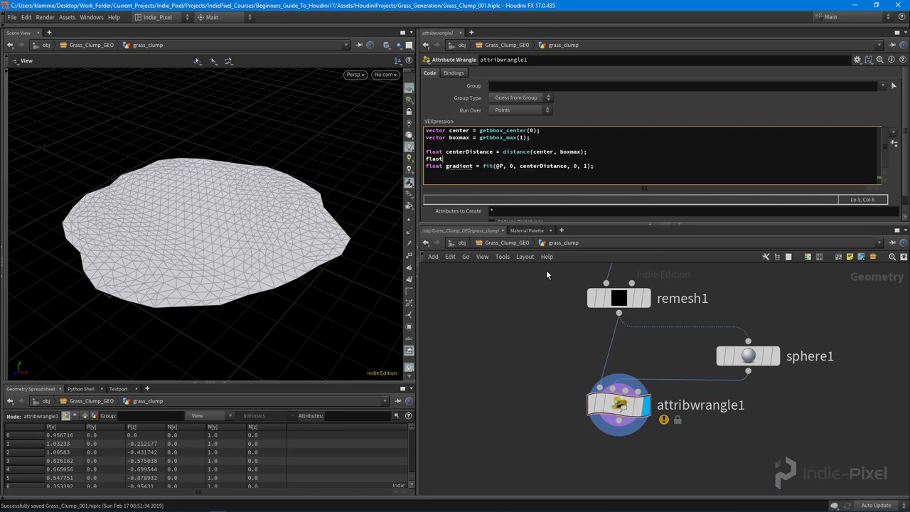
{"action": "key", "text": "BackSpace"}
{"action": "key", "text": "BackSpace"}
{"action": "key", "text": "BackSpace"}
{"action": "key", "text": "BackSpace"}
{"action": "type", "text": "oat"}
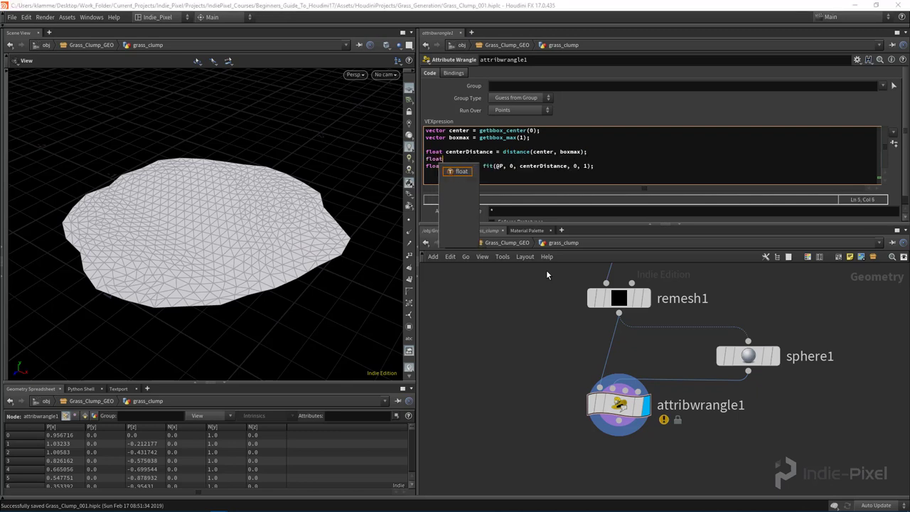
{"action": "type", "text": " pnt"}
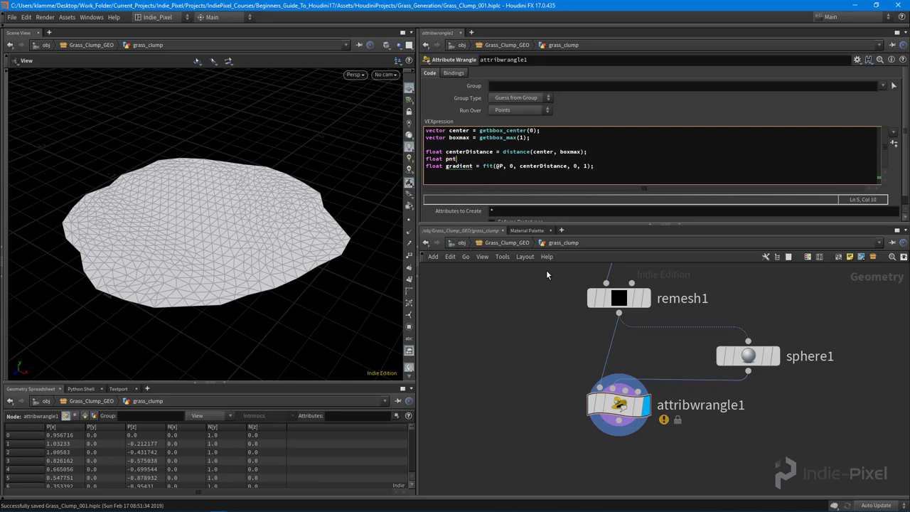
{"action": "type", "text": "Distace"}
{"action": "key", "text": "Left"}
{"action": "key", "text": "Left"}
{"action": "type", "text": "n"}
{"action": "key", "text": "End"}
{"action": "type", "text": "= distance"}
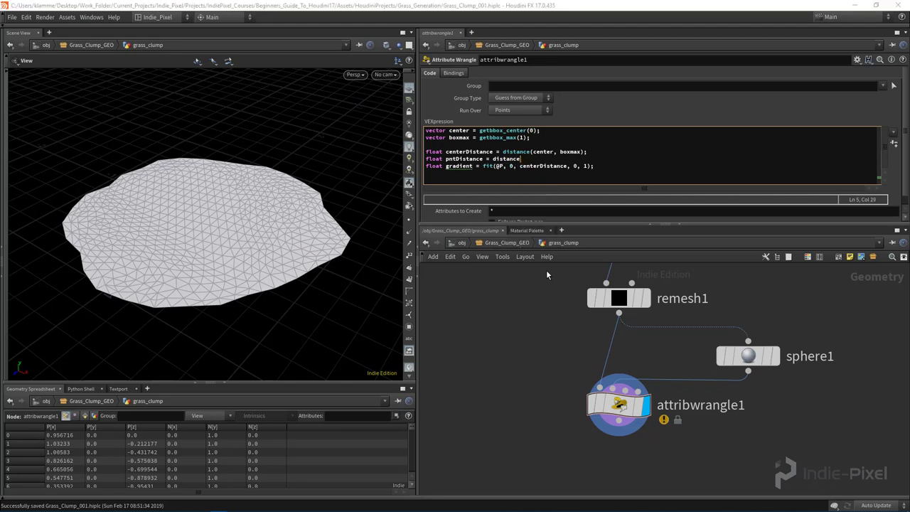
{"action": "type", "text": "()center, "}
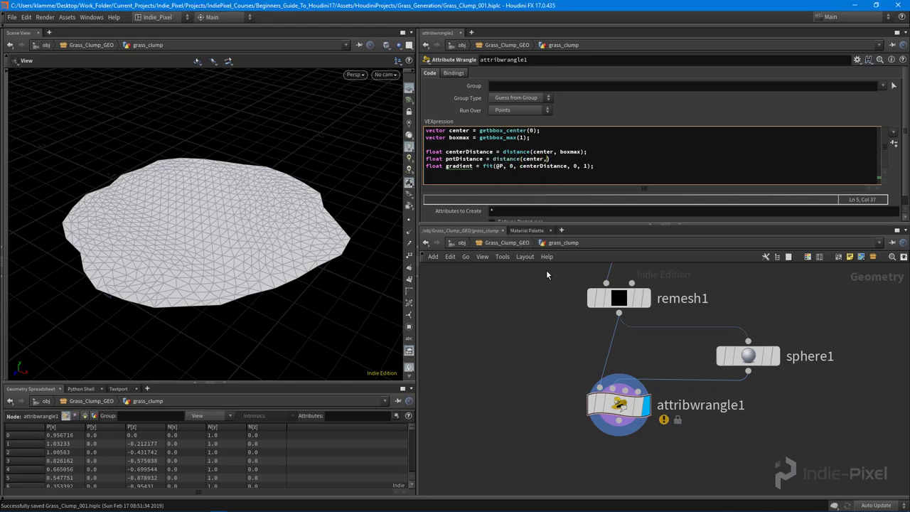
{"action": "type", "text": "@P);"}
Replace @P in the fit call with pntDistance and review the distance and gradient lines.
{"action": "key", "text": "ctrl+Left"}
{"action": "key", "text": "ctrl+Left"}
{"action": "key", "text": "ctrl+Left"}
{"action": "key", "text": "ctrl+Left"}
{"action": "key", "text": "Delete"}
{"action": "key", "text": "Delete"}
{"action": "type", "text": "pntDistance"}
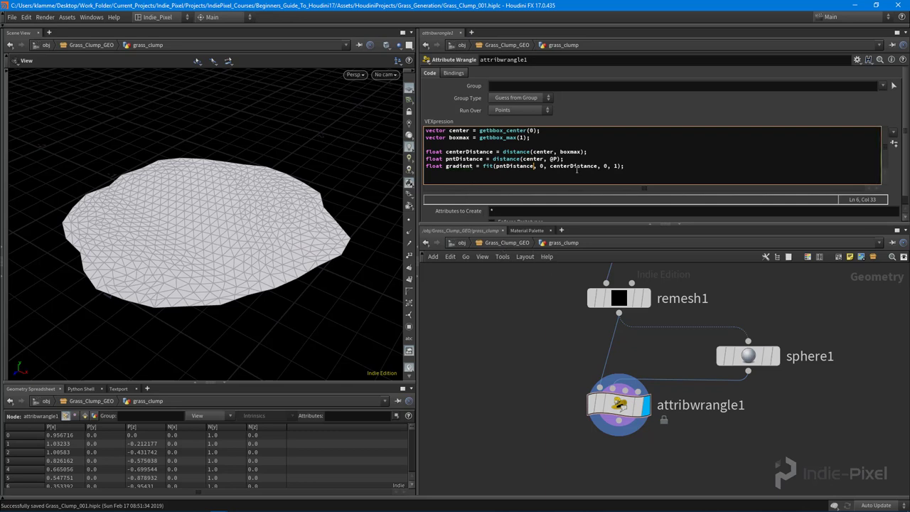
{"action": "left_click_drag", "start_coordinate": [570, 158], "coordinate": [426, 151]}
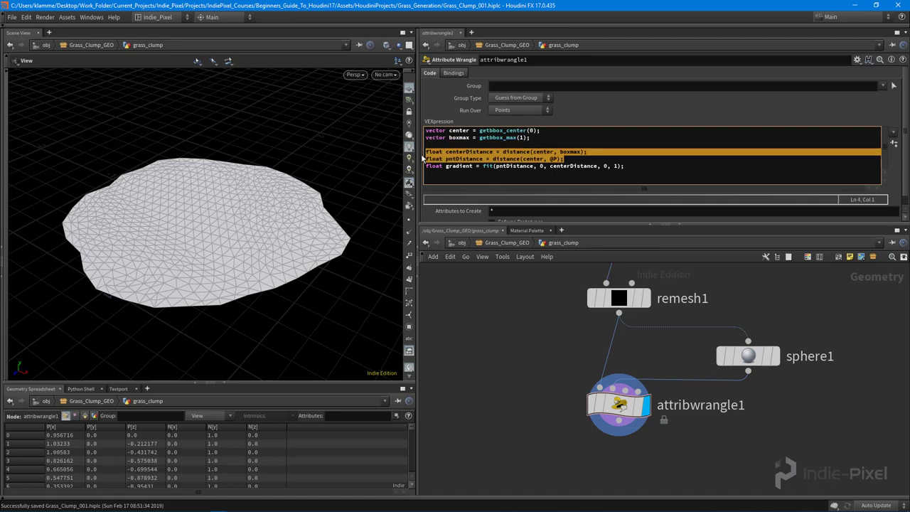
{"action": "left_click", "coordinate": [457, 149]}
{"action": "double_click", "coordinate": [462, 151]}
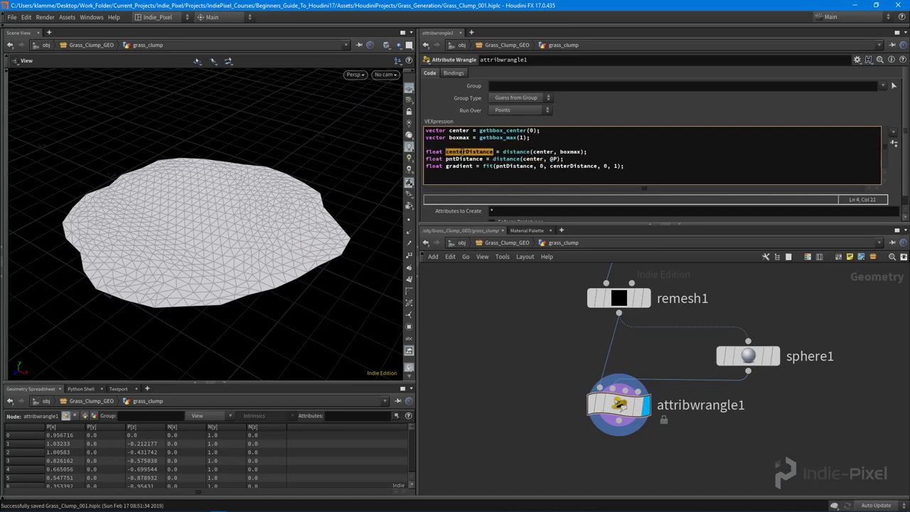
{"action": "left_click_drag", "start_coordinate": [629, 166], "coordinate": [426, 166]}
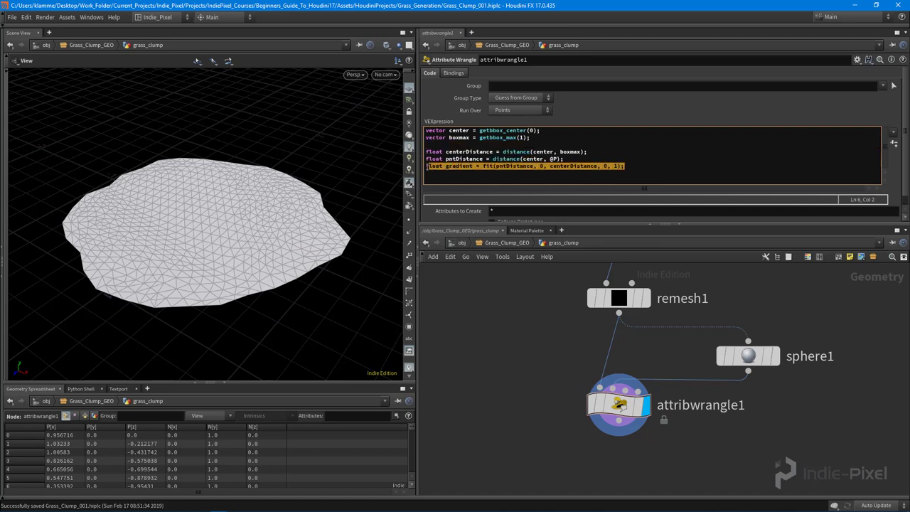
Enlarge the code editor and start a new line below the gradient line.
{"action": "left_click_drag", "start_coordinate": [297, 214], "coordinate": [213, 233], "text": "alt"}
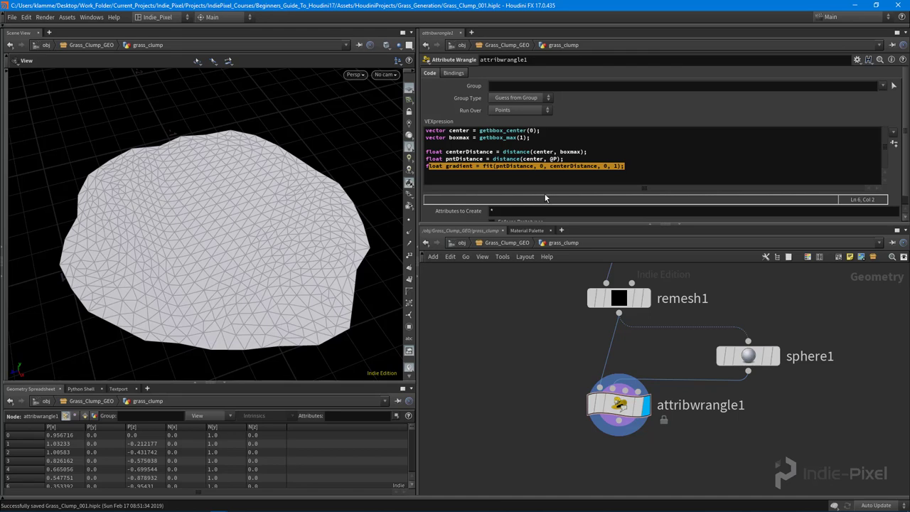
{"action": "left_click_drag", "start_coordinate": [770, 219], "coordinate": [771, 237]}
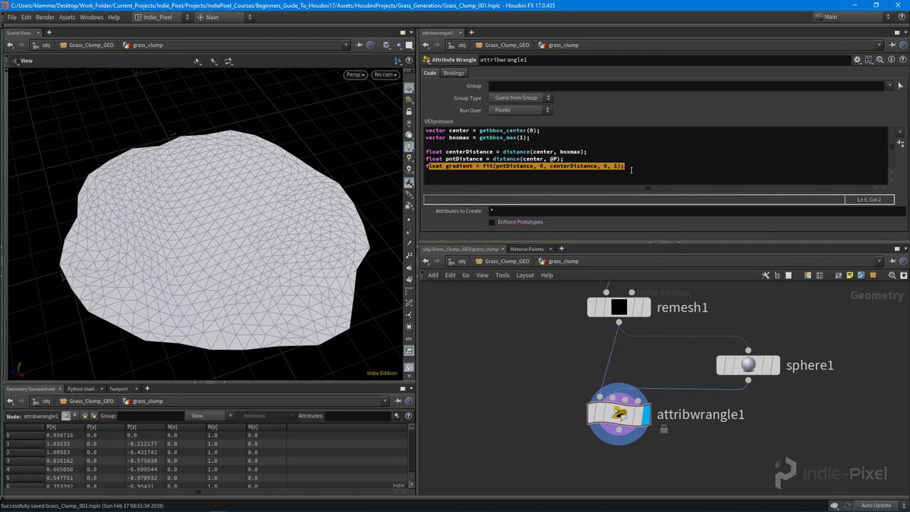
{"action": "left_click", "coordinate": [656, 160]}
{"action": "key", "text": "Return"}
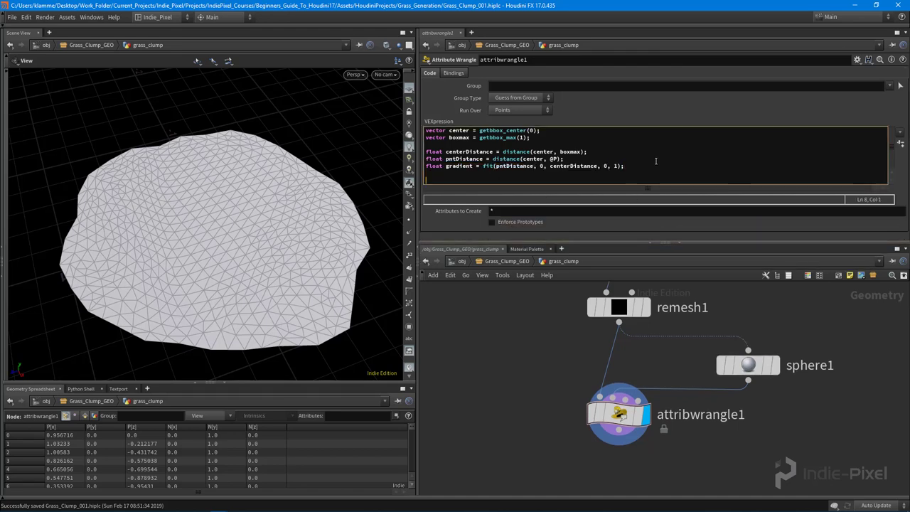
{"action": "type", "text": "@Cd = "}
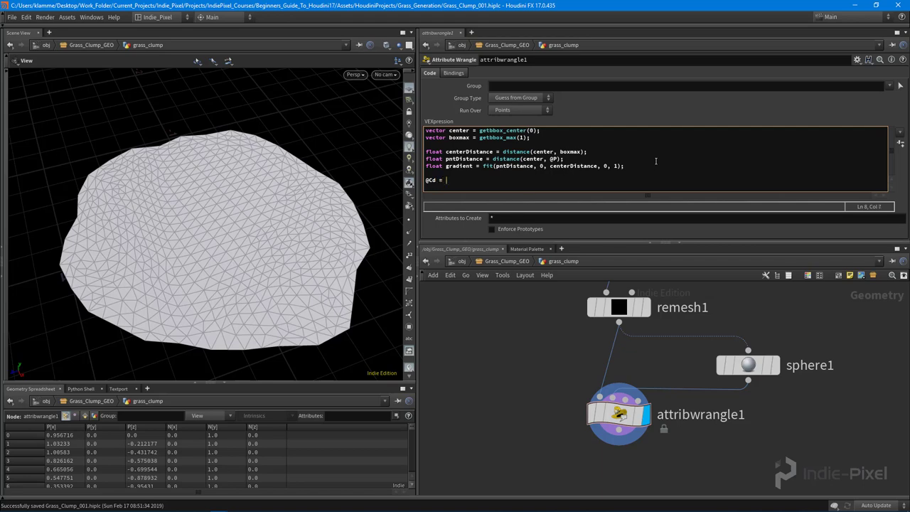
{"action": "type", "text": "gradient;"}
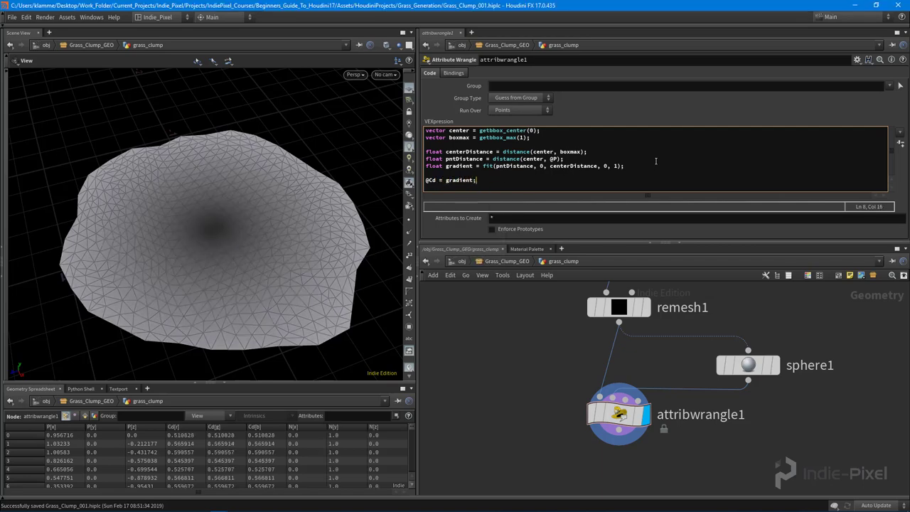
{"action": "left_click_drag", "start_coordinate": [292, 201], "coordinate": [248, 224]}
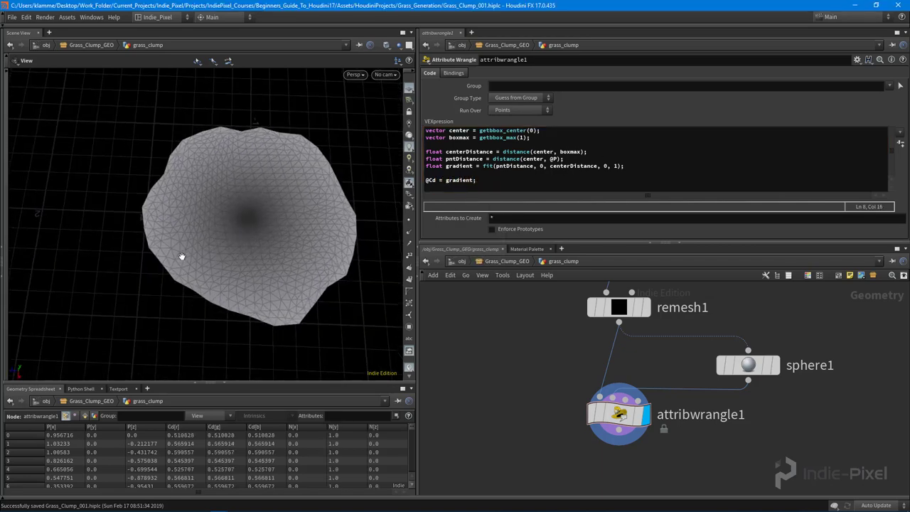
{"action": "left_click", "coordinate": [445, 180]}
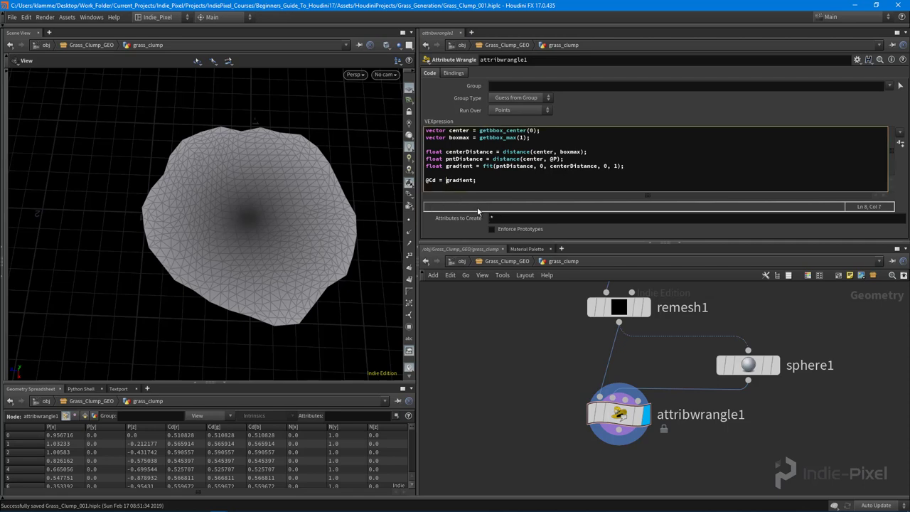
{"action": "type", "text": "1-"}
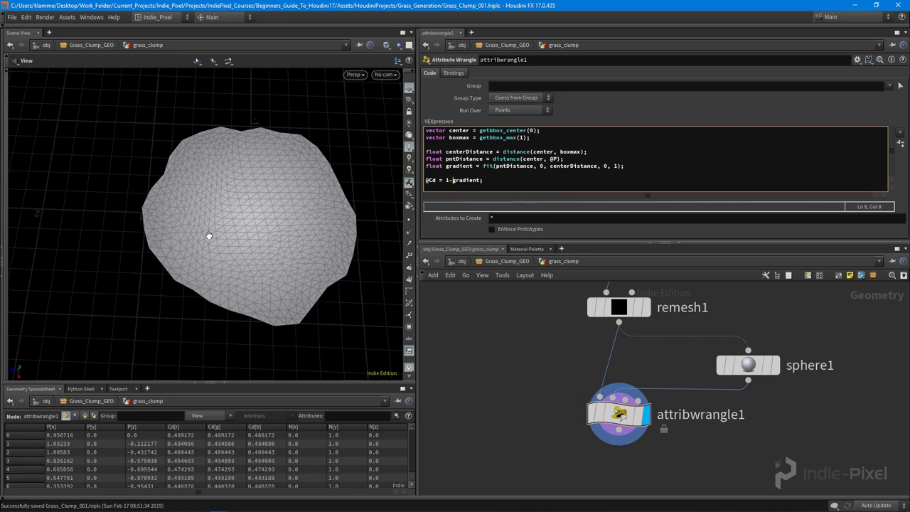
{"action": "left_click", "coordinate": [483, 165]}
{"action": "type", "text": "1-"}
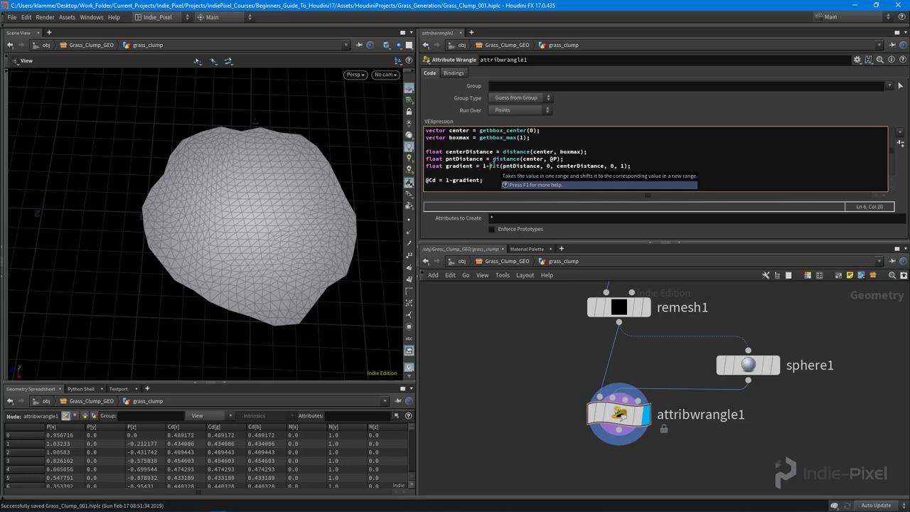
{"action": "key", "text": "Down"}
{"action": "key", "text": "Down"}
{"action": "key", "text": "Left"}
{"action": "key", "text": "Left"}
{"action": "key", "text": "Left"}
{"action": "key", "text": "Left"}
{"action": "key", "text": "Left"}
{"action": "key", "text": "Left"}
{"action": "key", "text": "Left"}
{"action": "key", "text": "Left"}
{"action": "key", "text": "Left"}
{"action": "key", "text": "Delete"}
{"action": "key", "text": "BackSpace"}
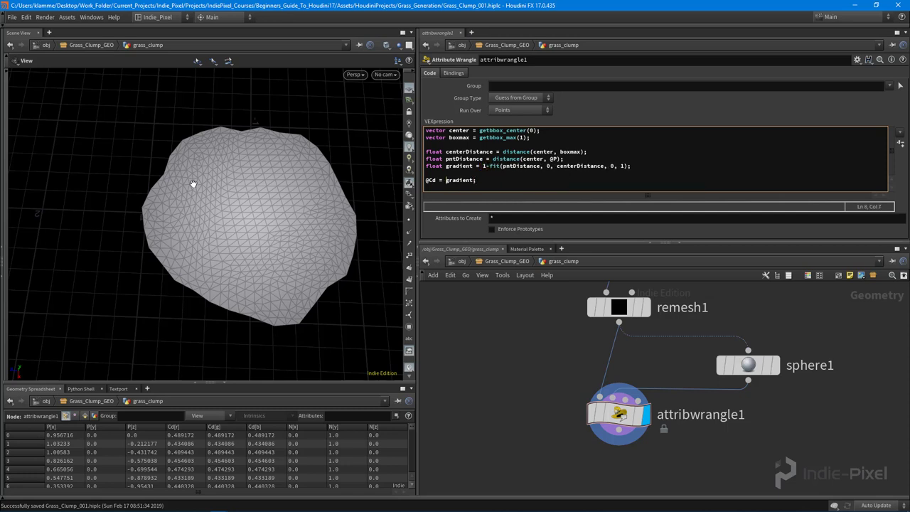
{"action": "left_click_drag", "start_coordinate": [193, 183], "coordinate": [246, 230]}
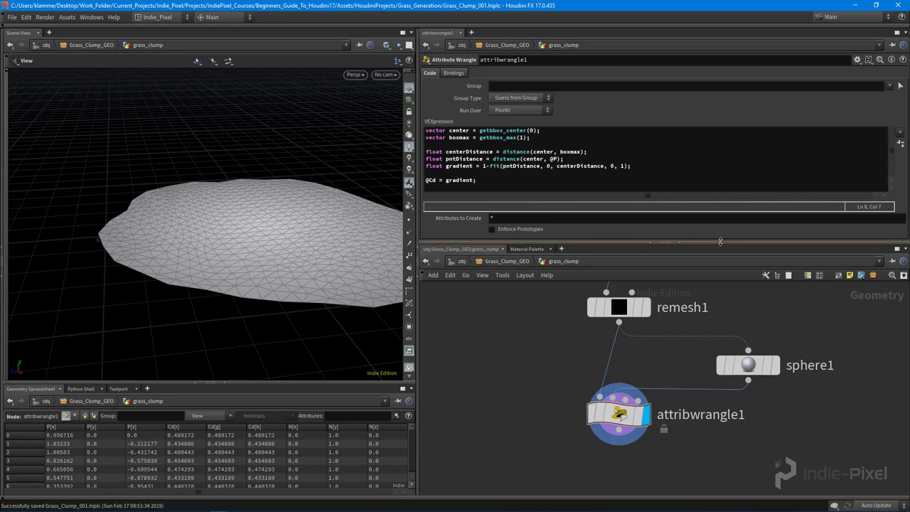
{"action": "left_click_drag", "start_coordinate": [716, 243], "coordinate": [712, 275]}
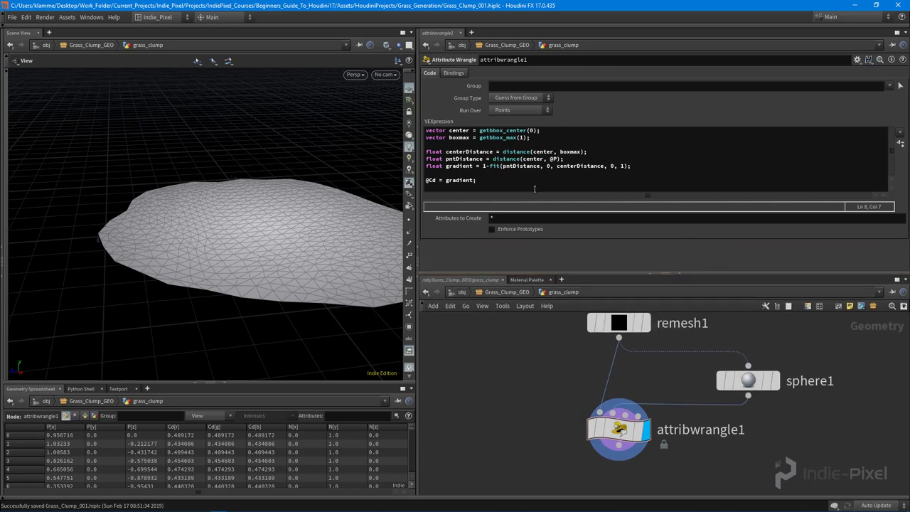
{"action": "left_click", "coordinate": [500, 180]}
{"action": "key", "text": "Return"}
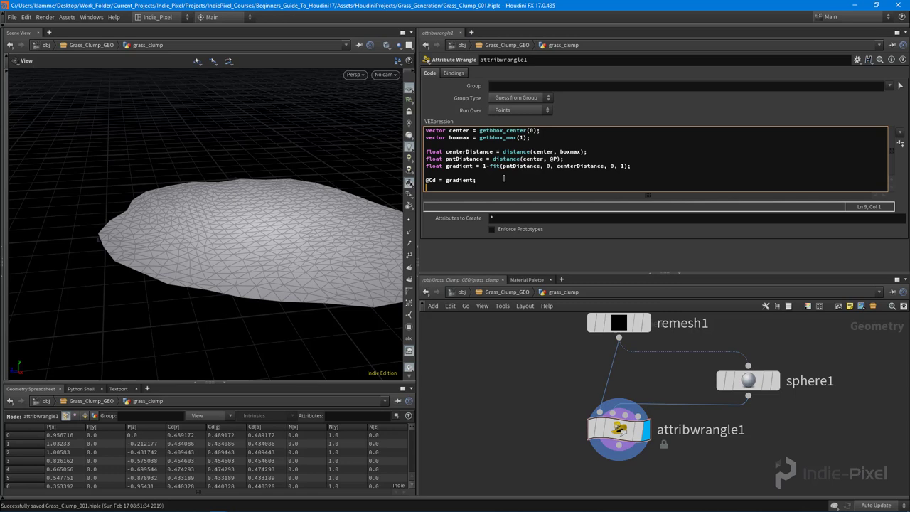
{"action": "type", "text": "float pow"}
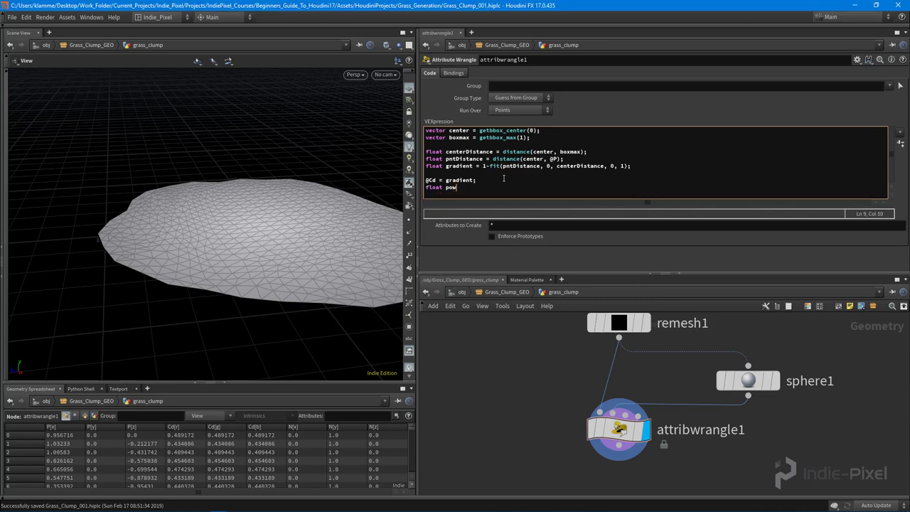
{"action": "type", "text": "er = pow(gradient, chf(\"\""}
{"action": "key", "text": "Left"}
{"action": "key", "text": "Left"}
{"action": "key", "text": "Left"}
{"action": "key", "text": "Left"}
{"action": "key", "text": "Left"}
{"action": "type", "text": "power"}
{"action": "key", "text": "End"}
{"action": "type", "text": ");"}
{"action": "left_click", "coordinate": [901, 144]}
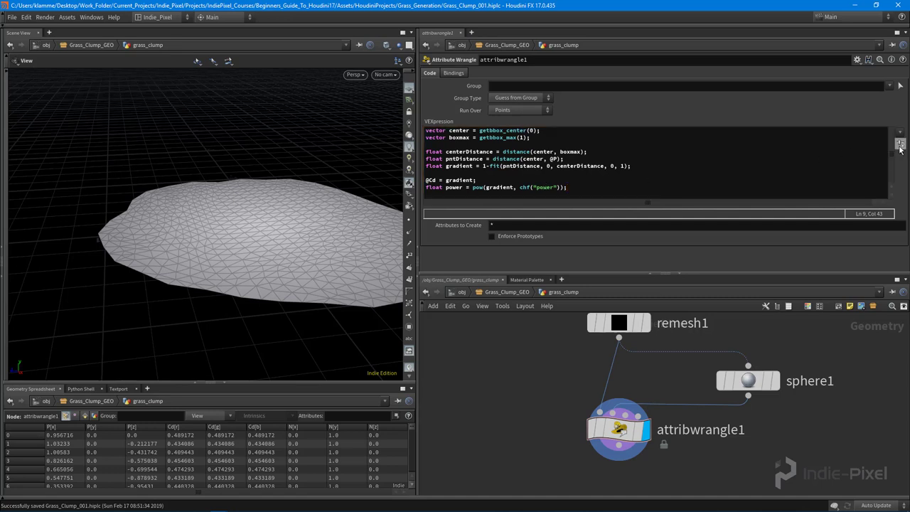
{"action": "left_click_drag", "start_coordinate": [547, 252], "coordinate": [609, 251]}
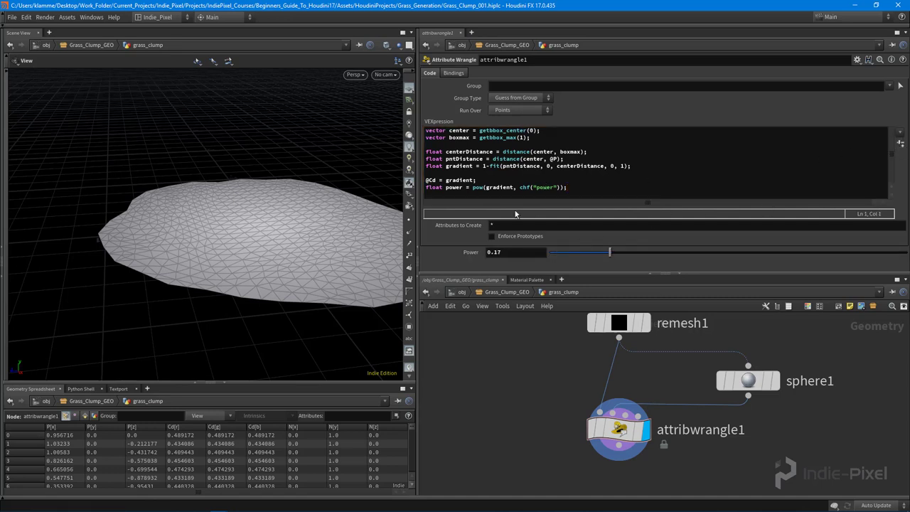
{"action": "left_click_drag", "start_coordinate": [497, 182], "coordinate": [425, 181]}
{"action": "key", "text": "BackSpace"}
{"action": "key", "text": "BackSpace"}
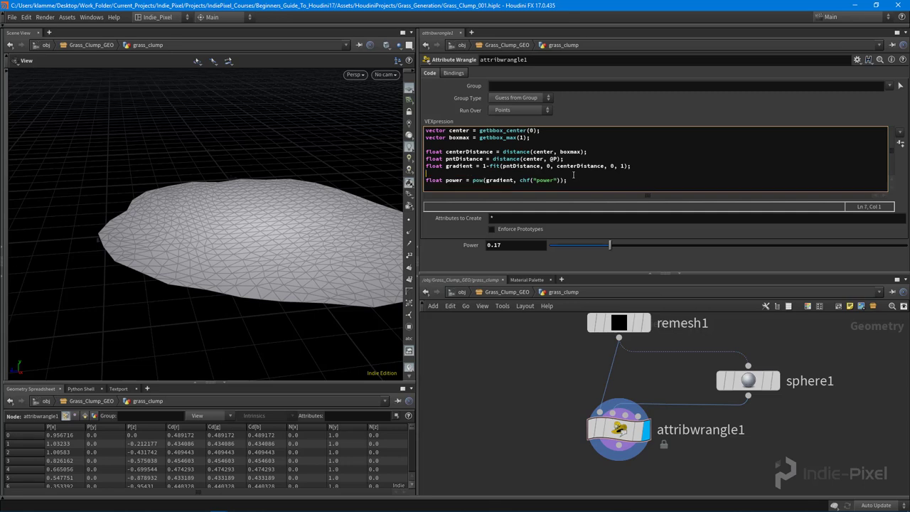
{"action": "left_click", "coordinate": [574, 179]}
{"action": "key", "text": "Return"}
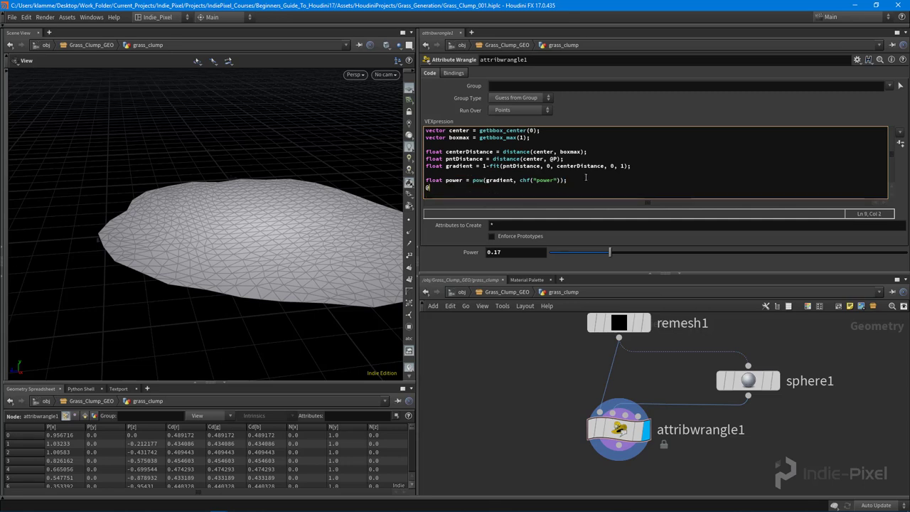
{"action": "type", "text": "@Cd = power;"}
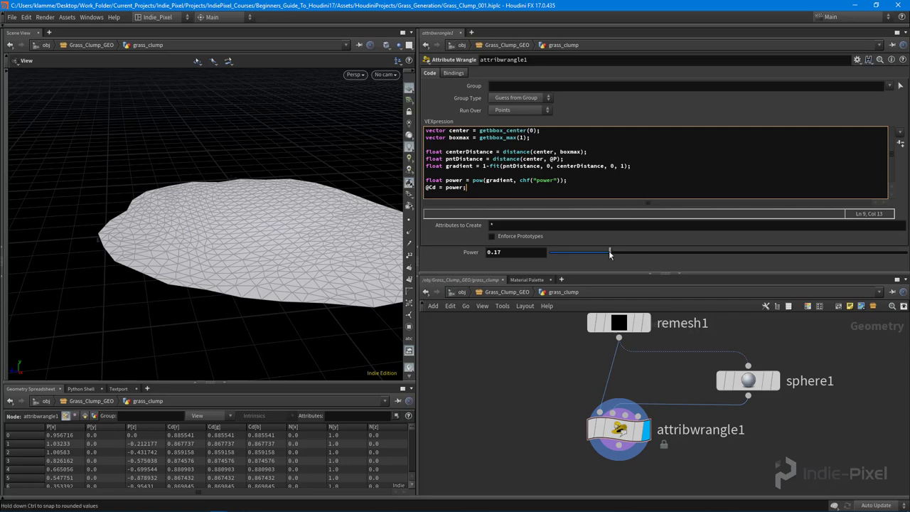
Try Power values from 1 up to about 15, then back down to 2.9.
{"action": "left_click_drag", "start_coordinate": [609, 252], "coordinate": [906, 253]}
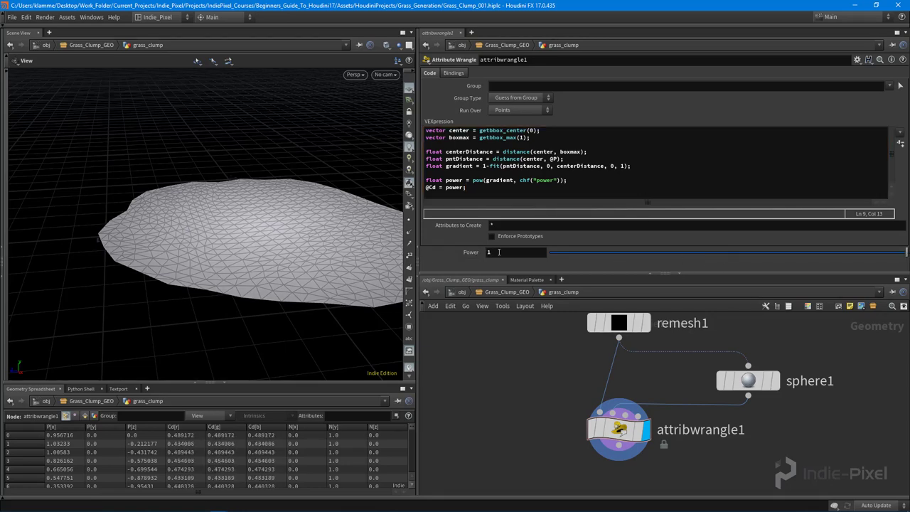
{"action": "mouse_move", "coordinate": [498, 252]}
{"action": "middle_mouse_down"}
{"action": "mouse_move", "coordinate": [173, 249]}
{"action": "mouse_move", "coordinate": [876, 253]}
{"action": "mouse_move", "coordinate": [501, 252]}
{"action": "middle_mouse_up"}
{"action": "left_click_drag", "start_coordinate": [276, 229], "coordinate": [277, 249]}
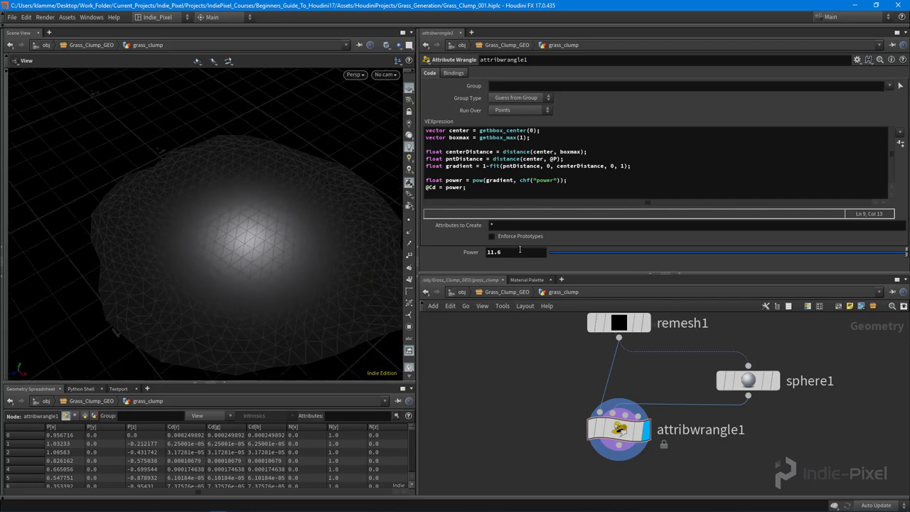
{"action": "middle_click_drag", "start_coordinate": [520, 250], "coordinate": [87, 256]}
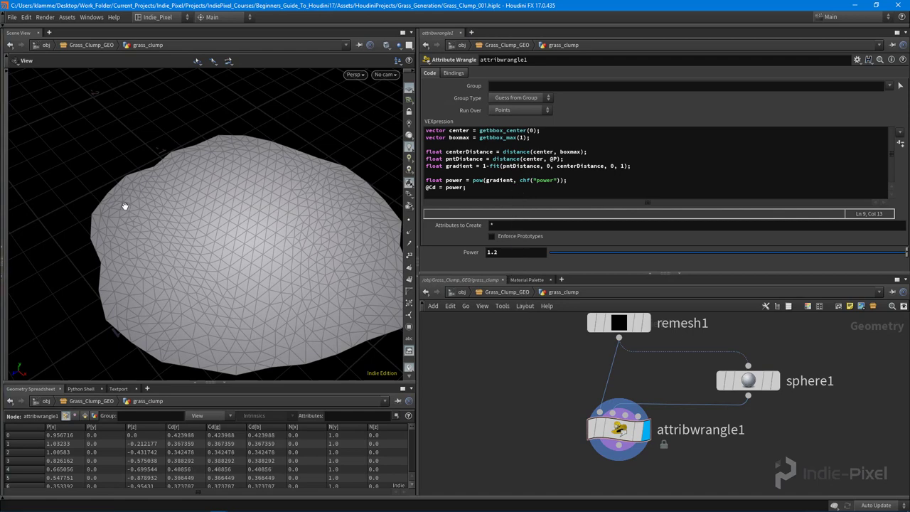
Add 'power = clamp(power, 0, 1);' and set Power to 5.9.
{"action": "left_click", "coordinate": [575, 180]}
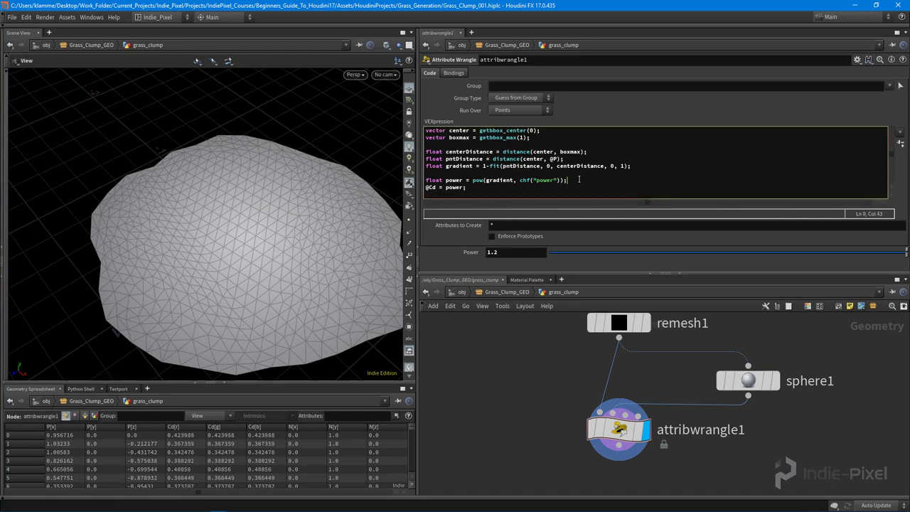
{"action": "key", "text": "Return"}
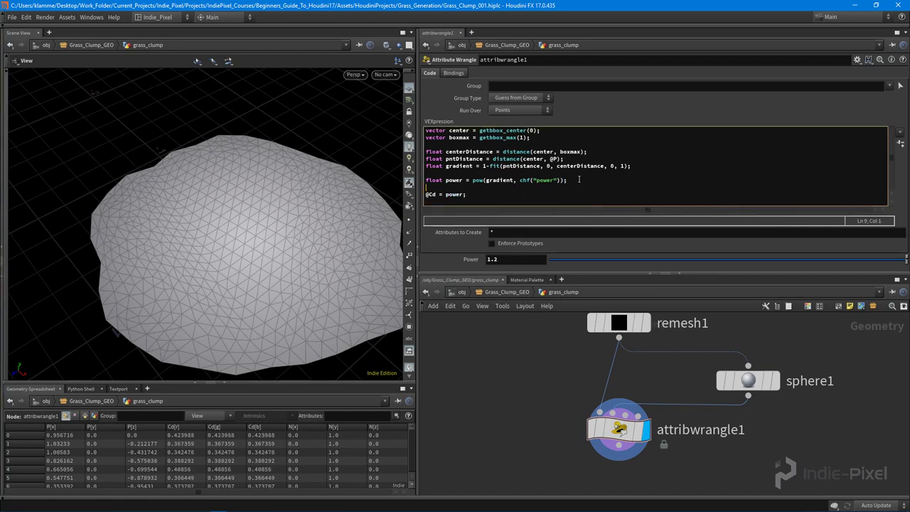
{"action": "type", "text": "power = clamp(power, 0, 1);"}
{"action": "left_click_drag", "start_coordinate": [873, 261], "coordinate": [904, 261]}
{"action": "middle_click_drag", "start_coordinate": [518, 259], "coordinate": [714, 262]}
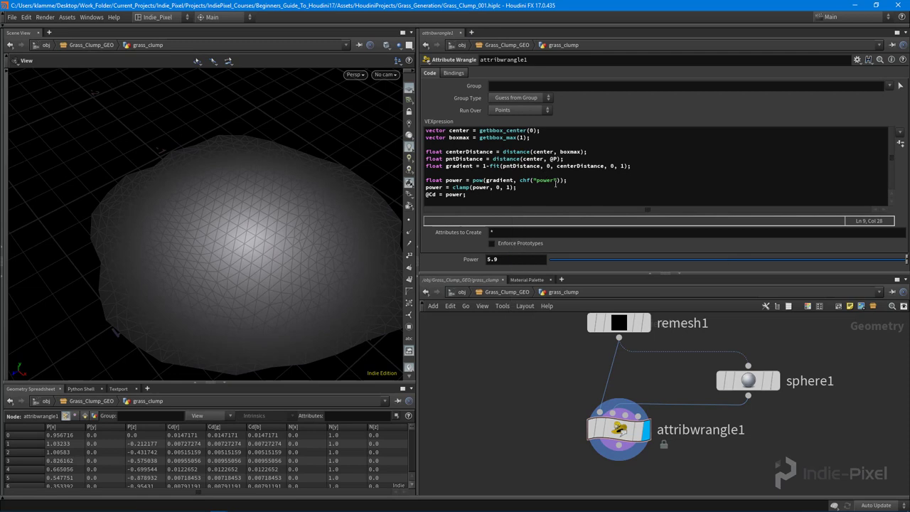
Add the line float ramp = chramp("falloff", gradient); after the pow line.
{"action": "left_click", "coordinate": [584, 181]}
{"action": "key", "text": "Return"}
{"action": "type", "text": "floa"}
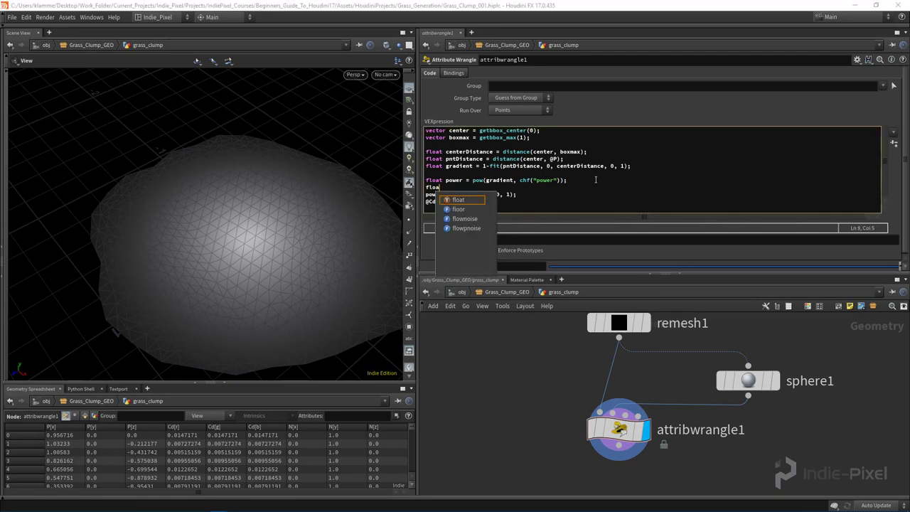
{"action": "type", "text": "t ramp("}
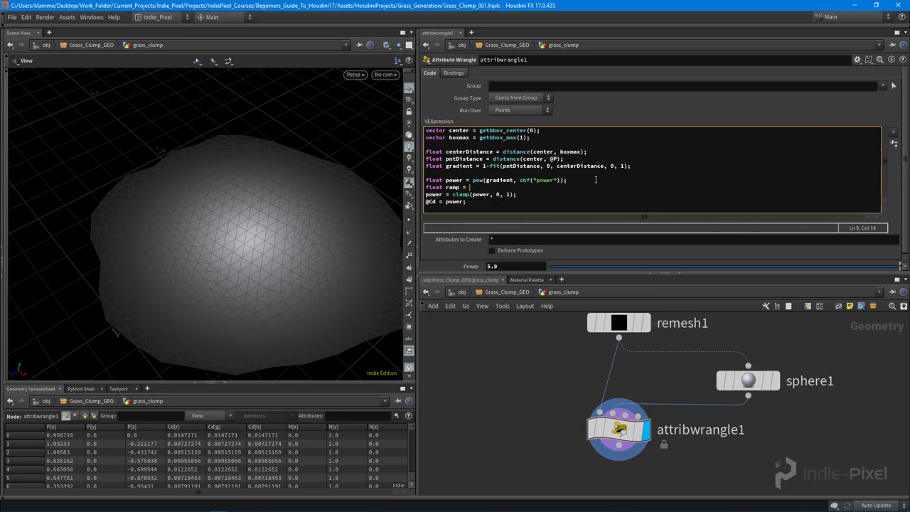
{"action": "type", "text": "chramp()\"falloff\", gradient);"}
{"action": "double_click", "coordinate": [453, 187]}
{"action": "key", "text": "ctrl+c"}
{"action": "double_click", "coordinate": [435, 194]}
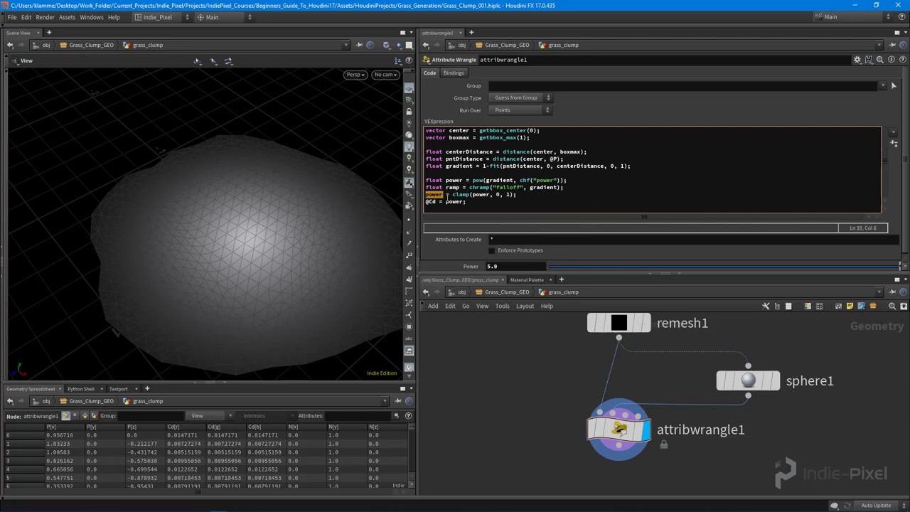
{"action": "key", "text": "ctrl+v"}
{"action": "double_click", "coordinate": [475, 194]}
{"action": "key", "text": "ctrl+v"}
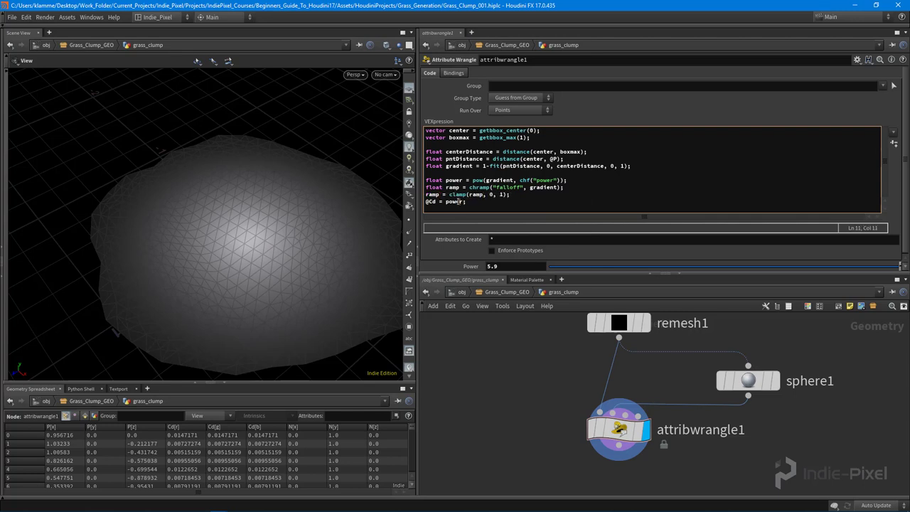
{"action": "double_click", "coordinate": [458, 202]}
{"action": "key", "text": "ctrl+v"}
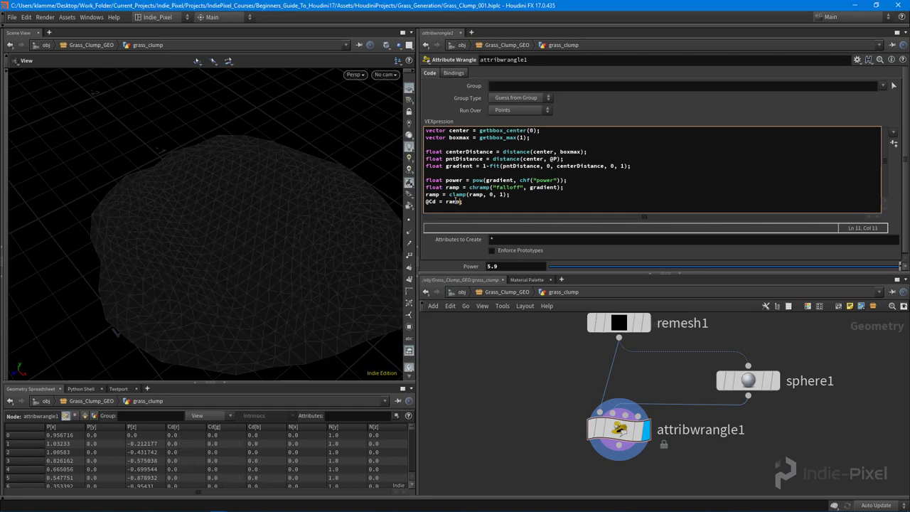
Create the Falloff ramp and drag a point to value 0 near position 0.6.
{"action": "left_click", "coordinate": [893, 143]}
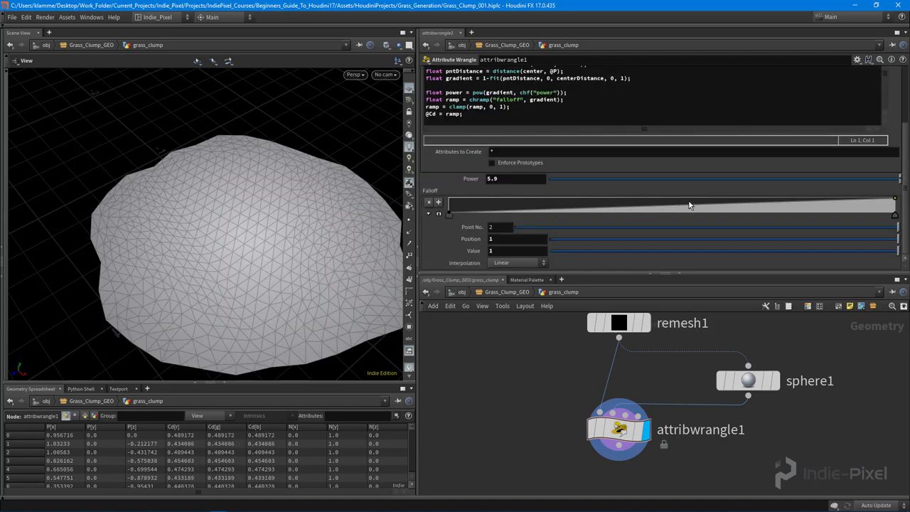
{"action": "mouse_move", "coordinate": [688, 205]}
{"action": "left_mouse_down"}
{"action": "mouse_move", "coordinate": [705, 210]}
{"action": "mouse_move", "coordinate": [672, 219]}
{"action": "mouse_move", "coordinate": [766, 210]}
{"action": "mouse_move", "coordinate": [658, 212]}
{"action": "mouse_move", "coordinate": [718, 217]}
{"action": "mouse_move", "coordinate": [686, 213]}
{"action": "left_mouse_up"}
{"action": "left_click_drag", "start_coordinate": [666, 216], "coordinate": [807, 219]}
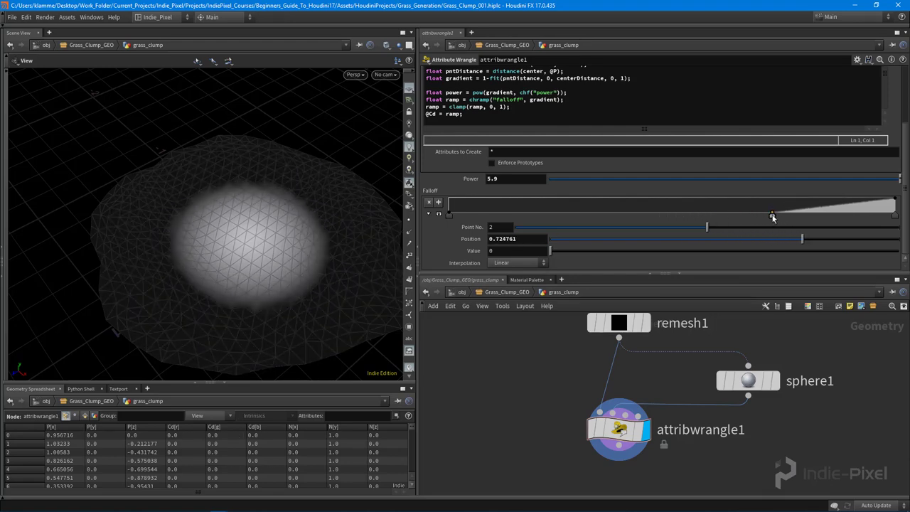
{"action": "left_click_drag", "start_coordinate": [196, 264], "coordinate": [211, 227]}
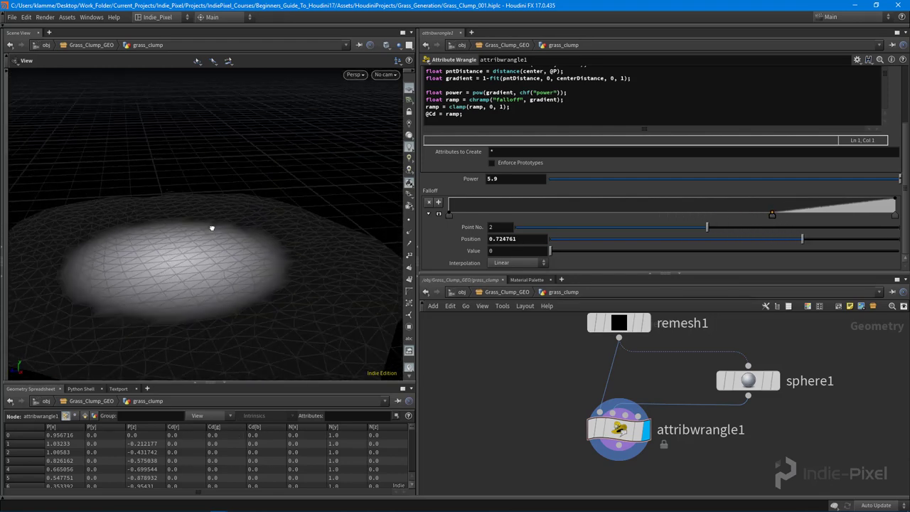
{"action": "left_click_drag", "start_coordinate": [38, 256], "coordinate": [180, 243]}
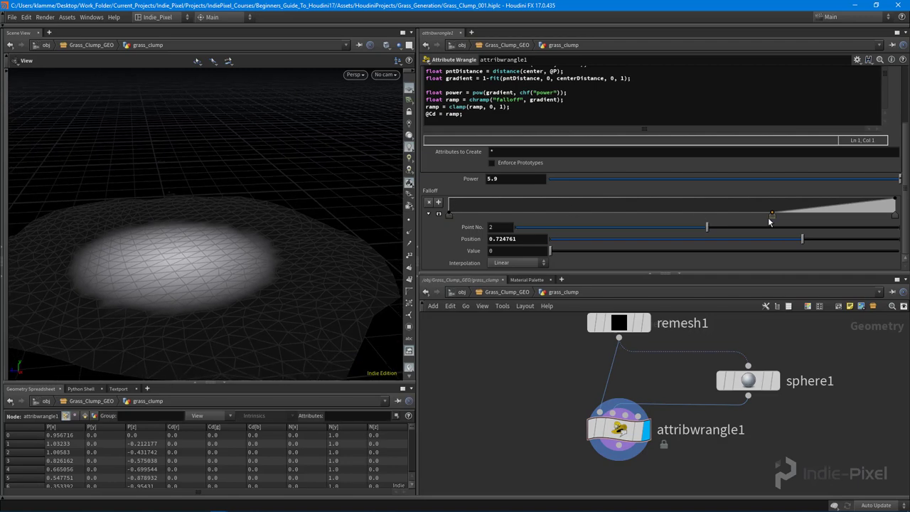
{"action": "left_click_drag", "start_coordinate": [775, 221], "coordinate": [564, 223]}
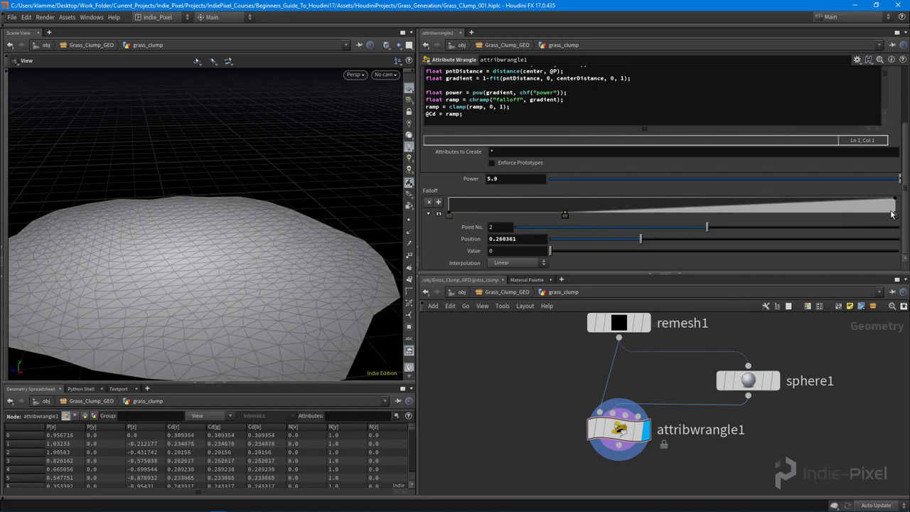
{"action": "mouse_move", "coordinate": [894, 216]}
{"action": "left_mouse_down"}
{"action": "mouse_move", "coordinate": [701, 222]}
{"action": "mouse_move", "coordinate": [894, 216]}
{"action": "left_mouse_up"}
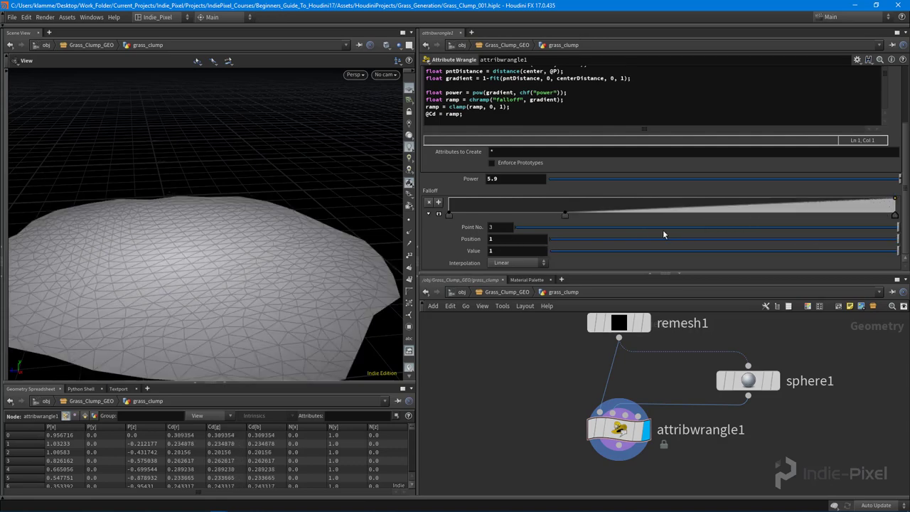
{"action": "left_click_drag", "start_coordinate": [566, 215], "coordinate": [715, 220]}
Orbit the viewport to inspect the bright central spot fading to dark edges.
{"action": "scroll", "coordinate": [163, 239], "scroll_direction": "down", "scroll_amount": 3}
{"action": "left_click_drag", "start_coordinate": [163, 240], "coordinate": [242, 255]}
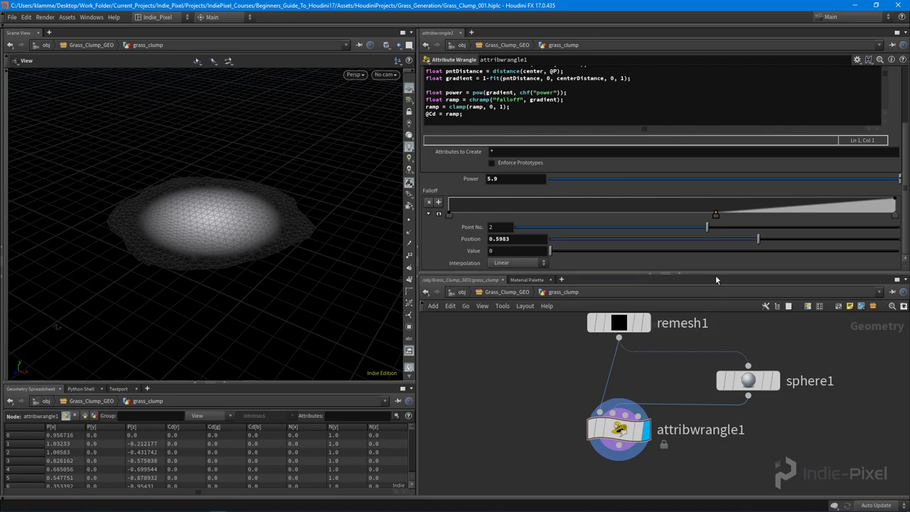
{"action": "left_click_drag", "start_coordinate": [715, 272], "coordinate": [715, 216]}
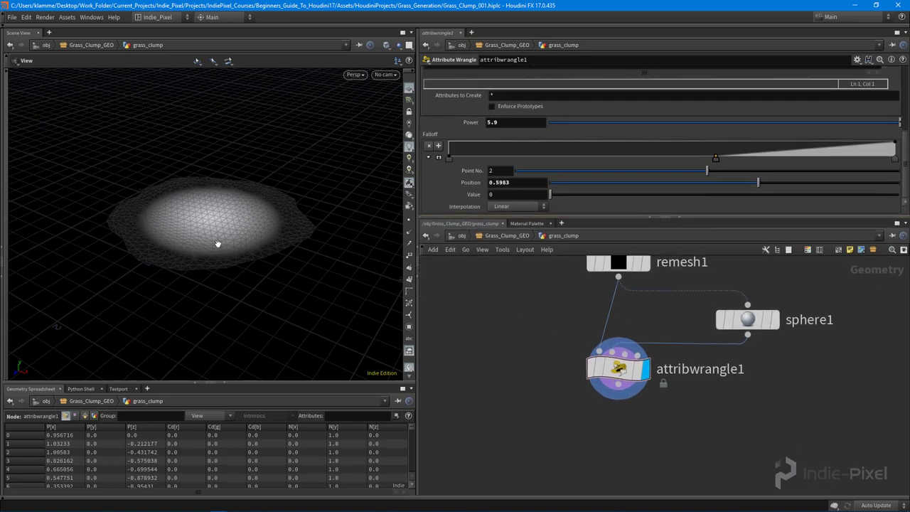
{"action": "scroll", "coordinate": [218, 248], "scroll_direction": "up", "scroll_amount": 3}
{"action": "left_click_drag", "start_coordinate": [197, 158], "coordinate": [208, 244]}
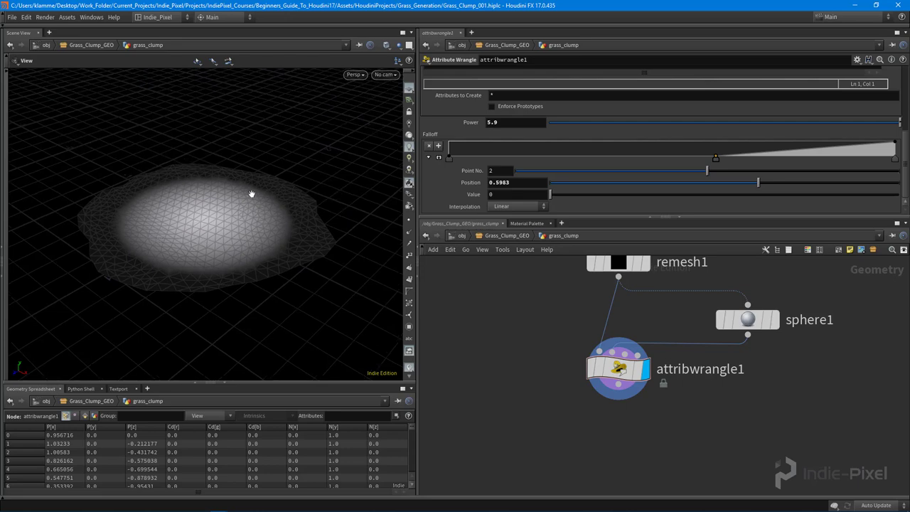
{"action": "left_click_drag", "start_coordinate": [252, 193], "coordinate": [296, 233]}
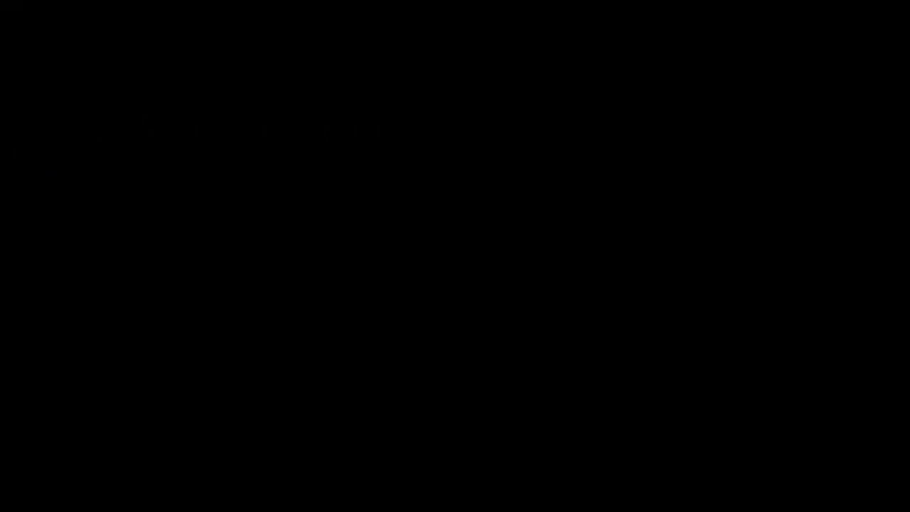